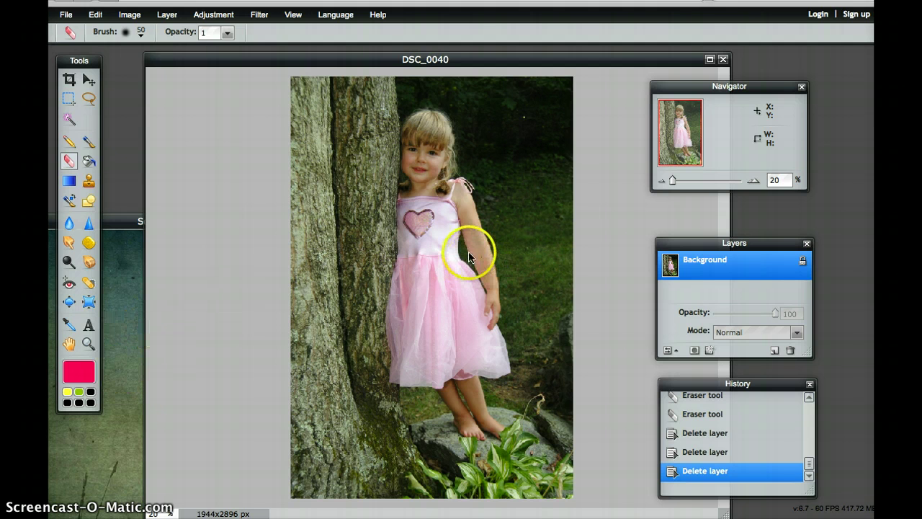
Step: Bring both texture windows into view and arrange the blue-green grunge texture in front of the girl's photo
left_click(126, 224)
left_click_drag(125, 223, 370, 224)
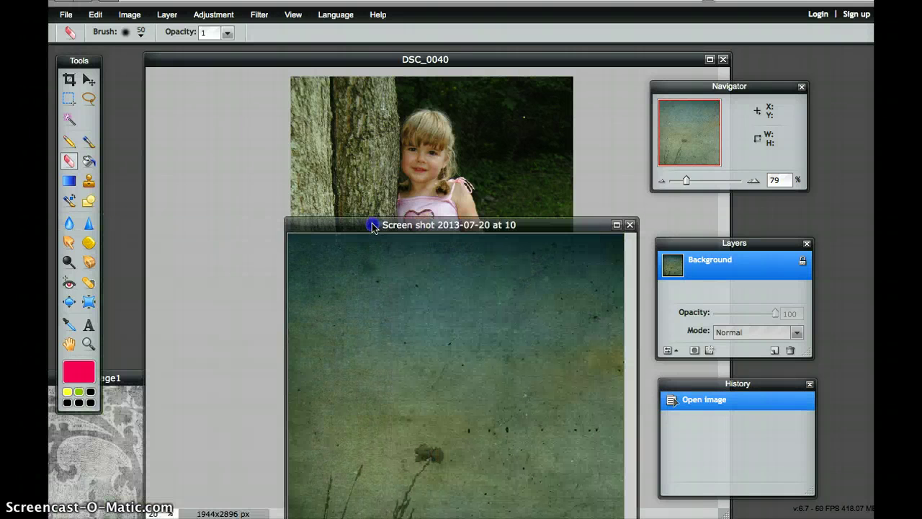
left_click(121, 380)
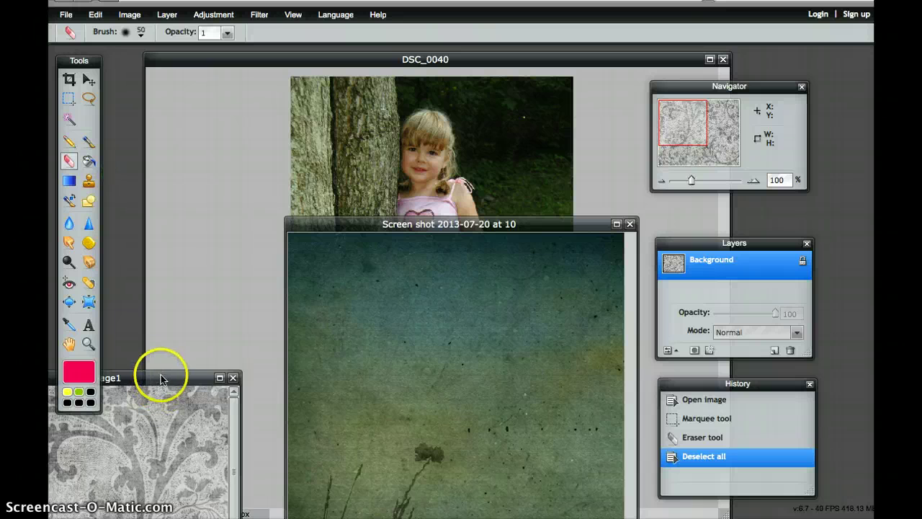
left_click_drag(167, 375, 175, 229)
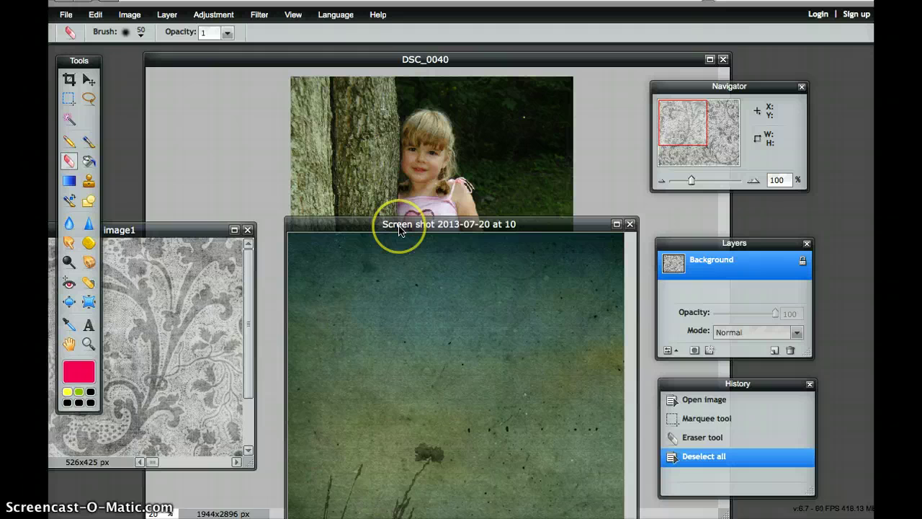
left_click(64, 15)
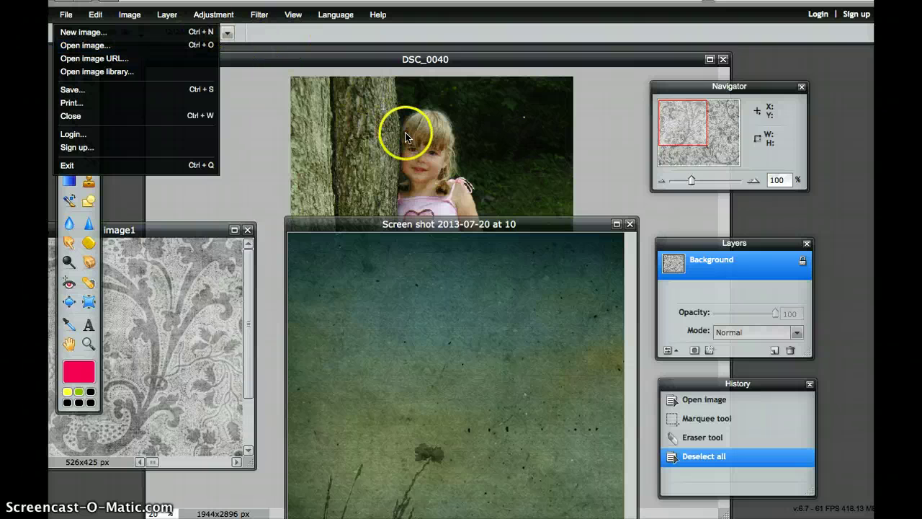
left_click(334, 221)
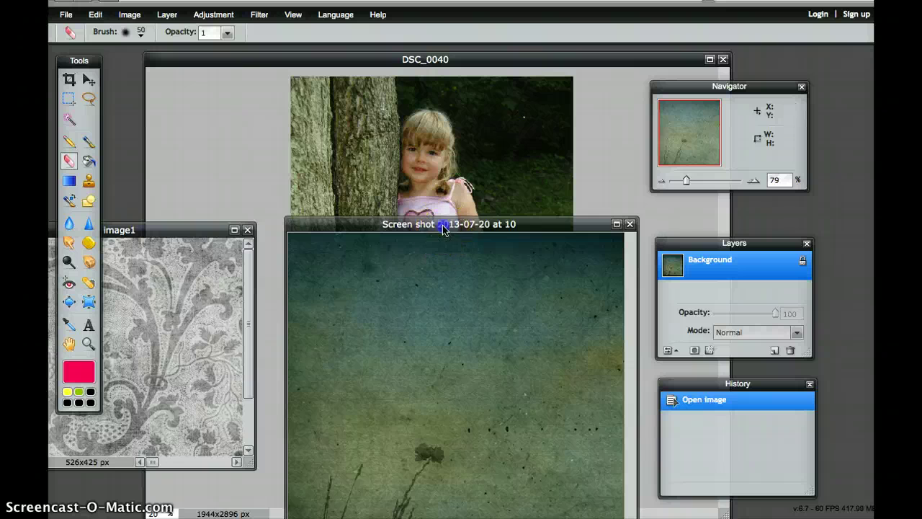
left_click_drag(441, 225, 291, 156)
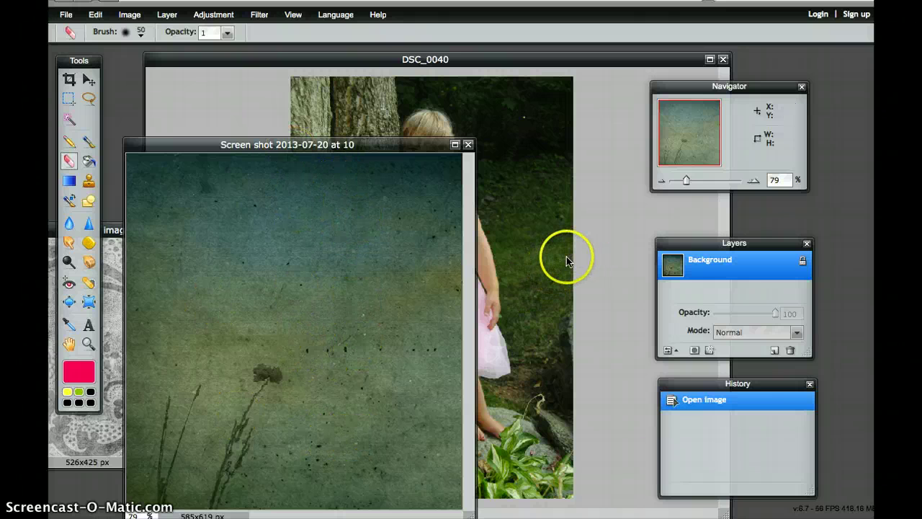
Step: Select nearly the whole blue-green texture with a rectangular marquee of about 573 by 596 px and copy it
left_click(70, 98)
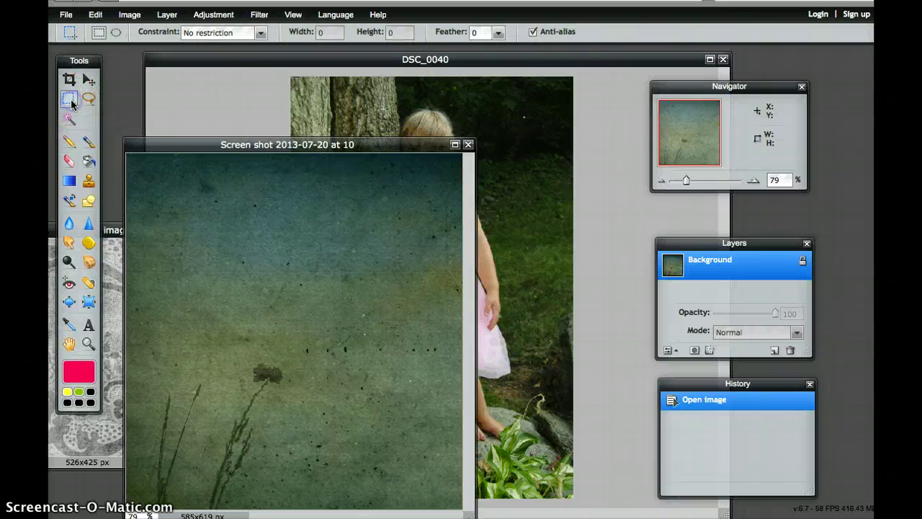
left_click(131, 160)
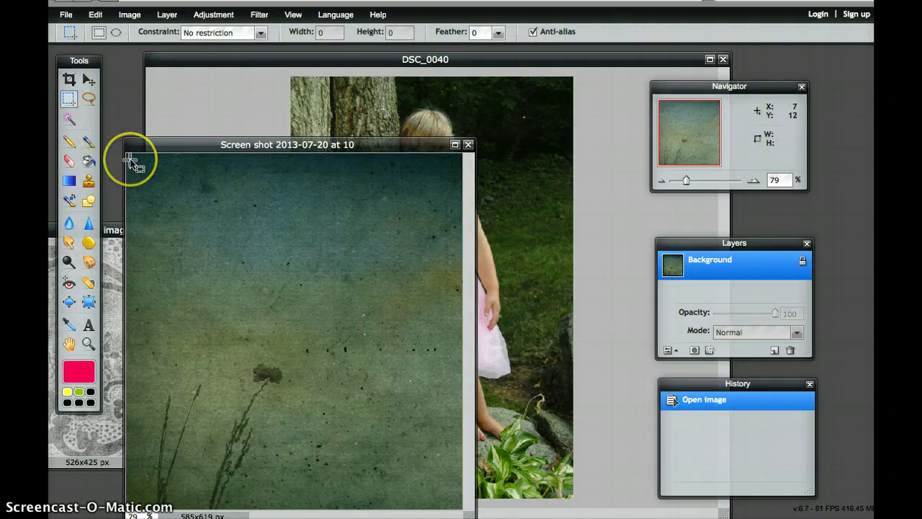
left_click_drag(130, 158, 463, 503)
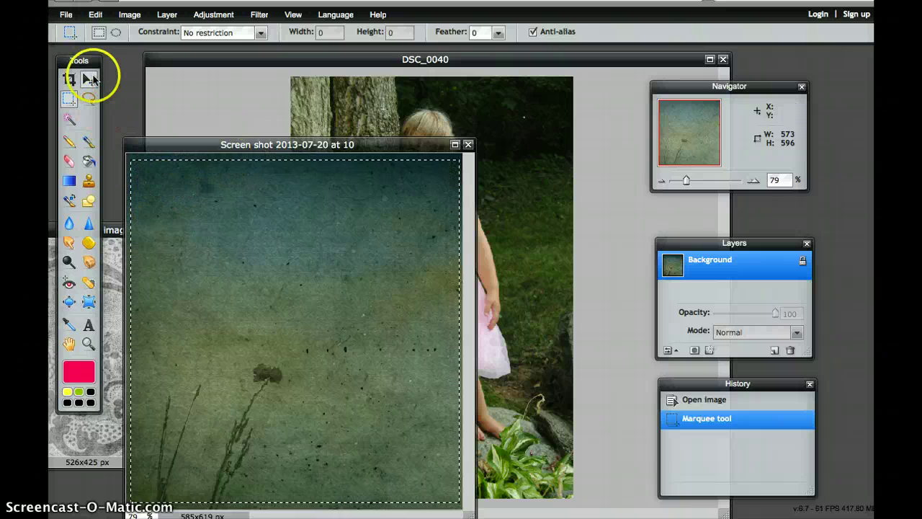
left_click(94, 20)
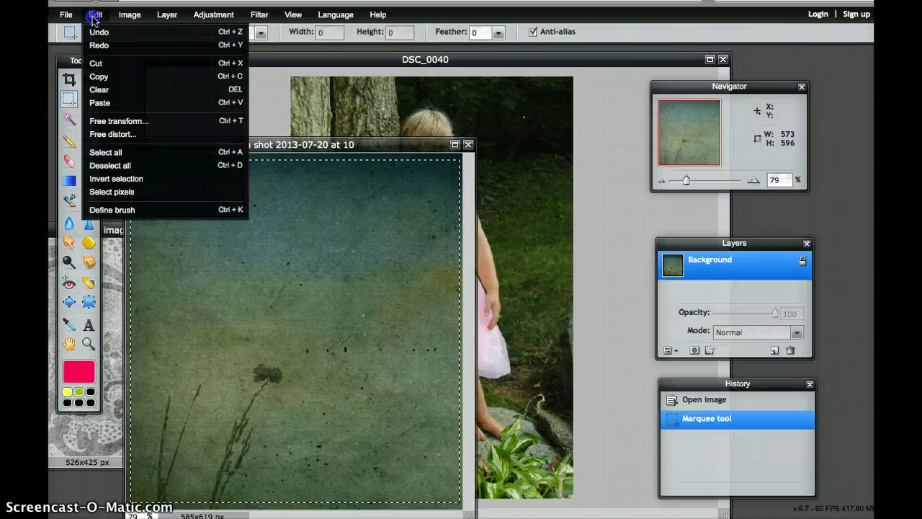
left_click(101, 76)
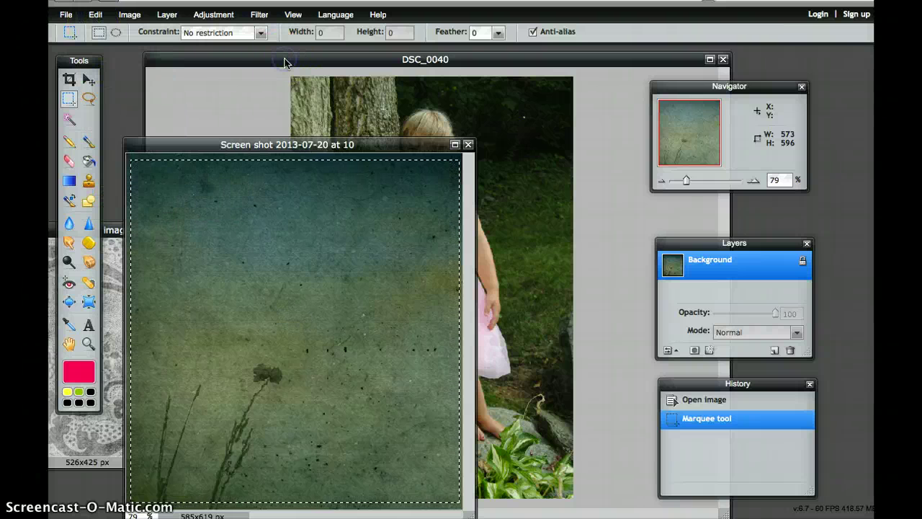
Step: Paste the copied texture into the DSC_0040 photo as a new layer
left_click(499, 68)
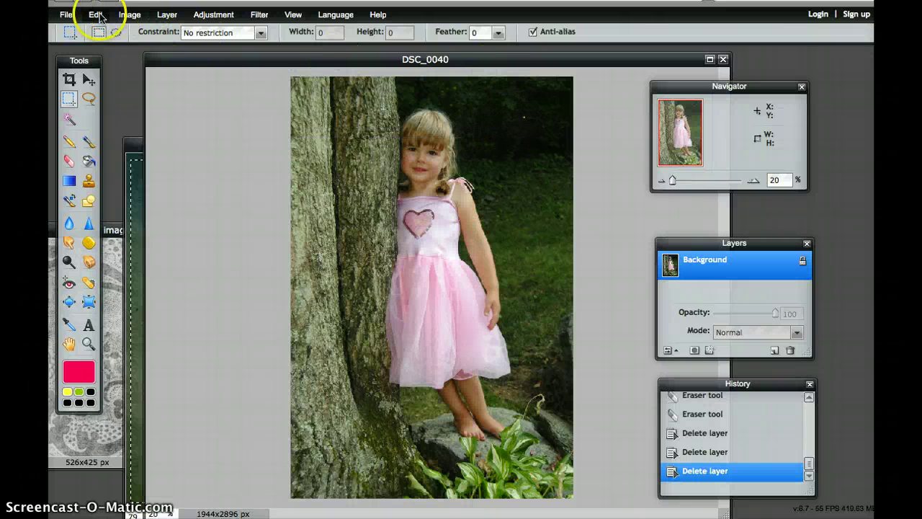
left_click(256, 60)
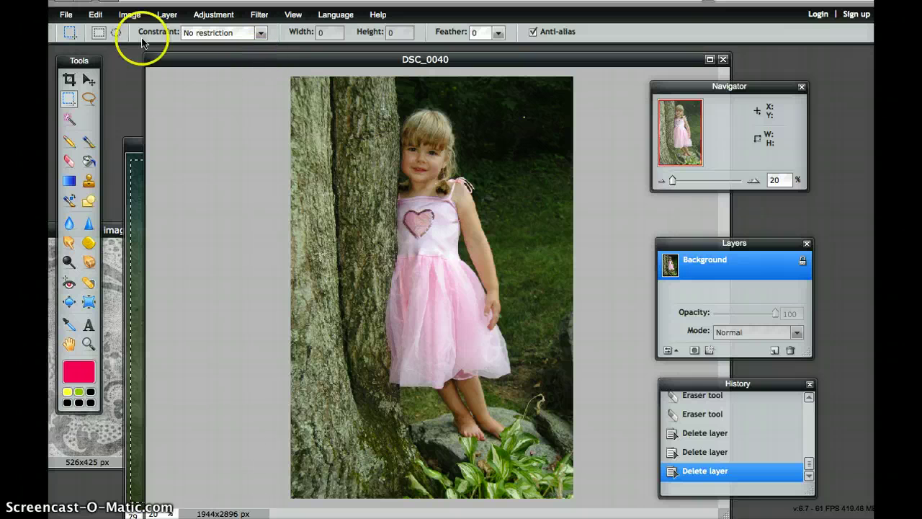
left_click(97, 17)
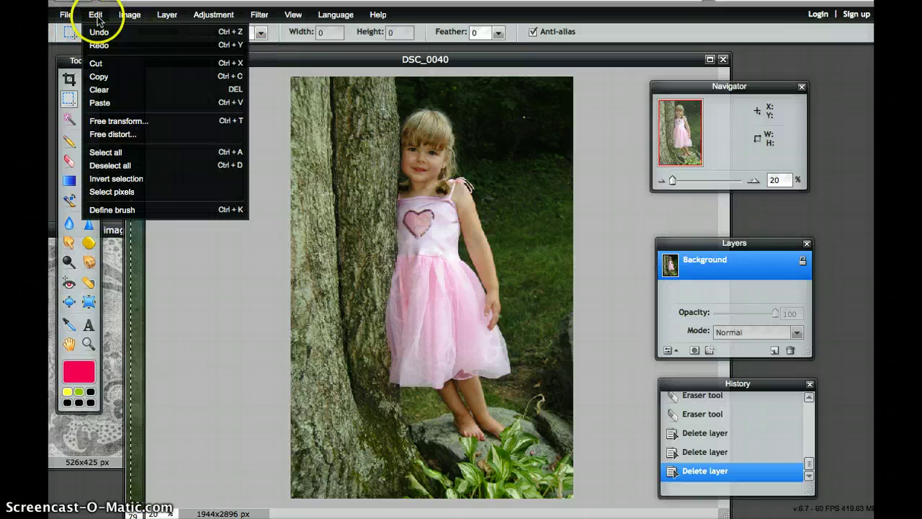
left_click(124, 100)
left_click(430, 301)
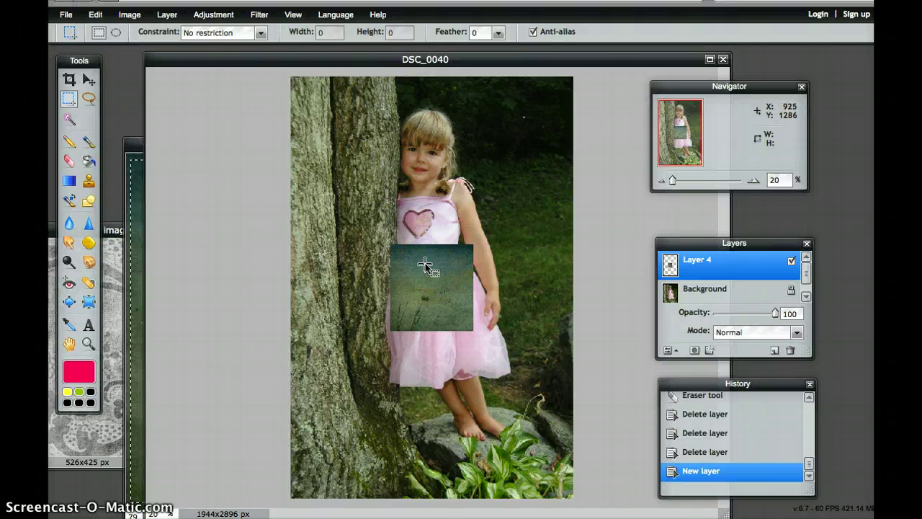
Step: Enlarge the pasted texture with Free transform until it covers the whole photo, and apply the transformation
left_click(96, 15)
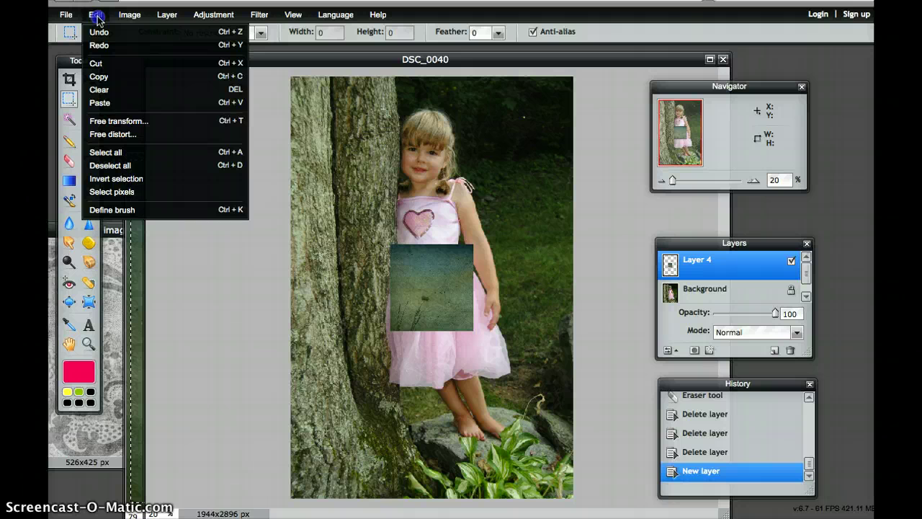
left_click(116, 121)
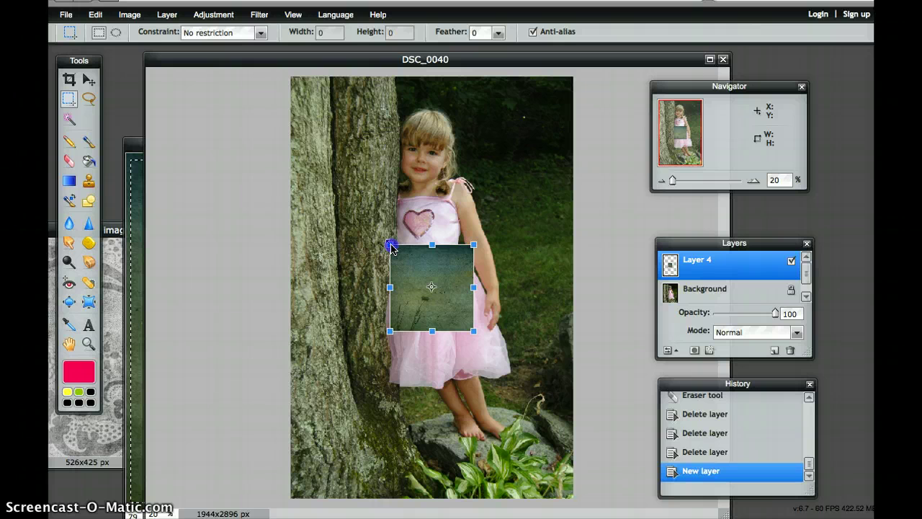
left_click_drag(391, 247, 240, 72)
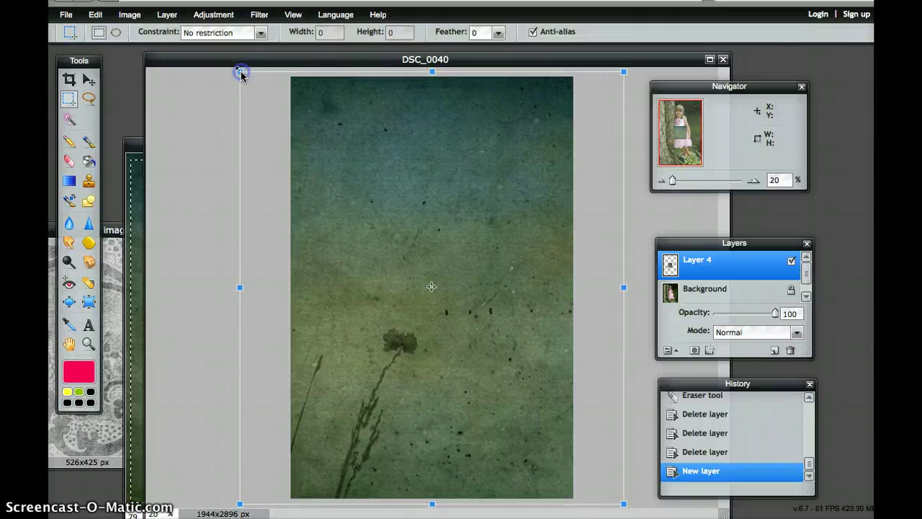
left_click(644, 233)
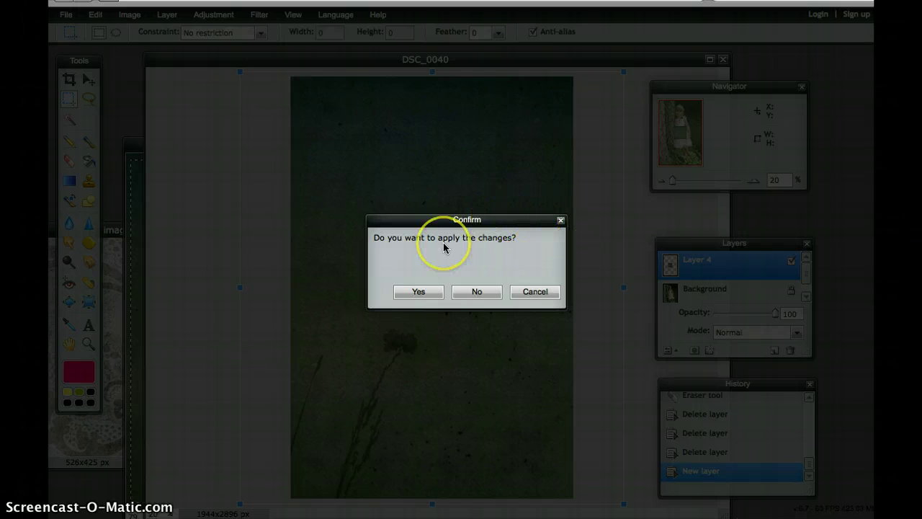
left_click(422, 292)
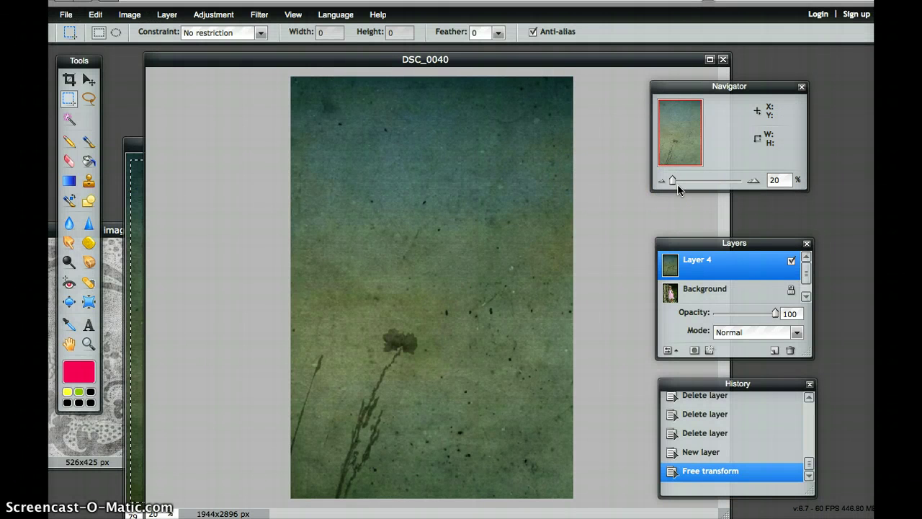
Step: Toggle the texture layer's visibility several times to compare it with the photo underneath, leaving the layer shown
left_click(700, 292)
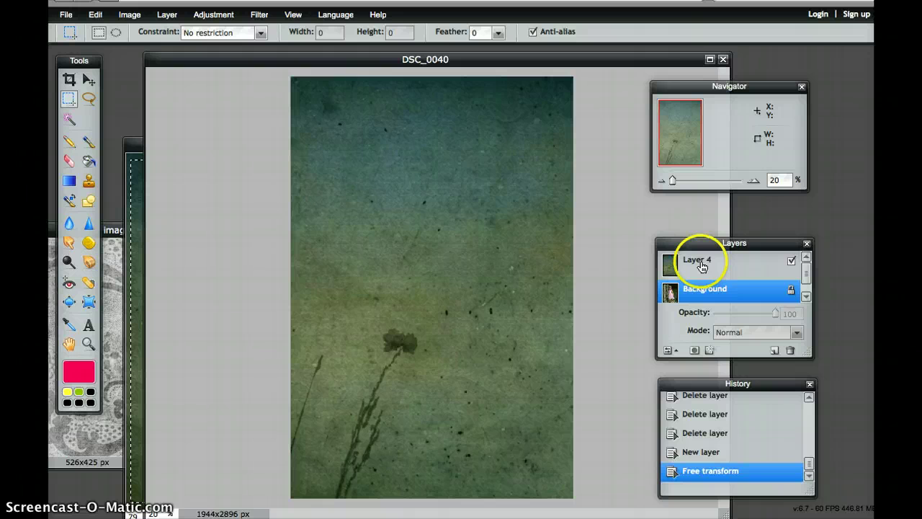
left_click(790, 266)
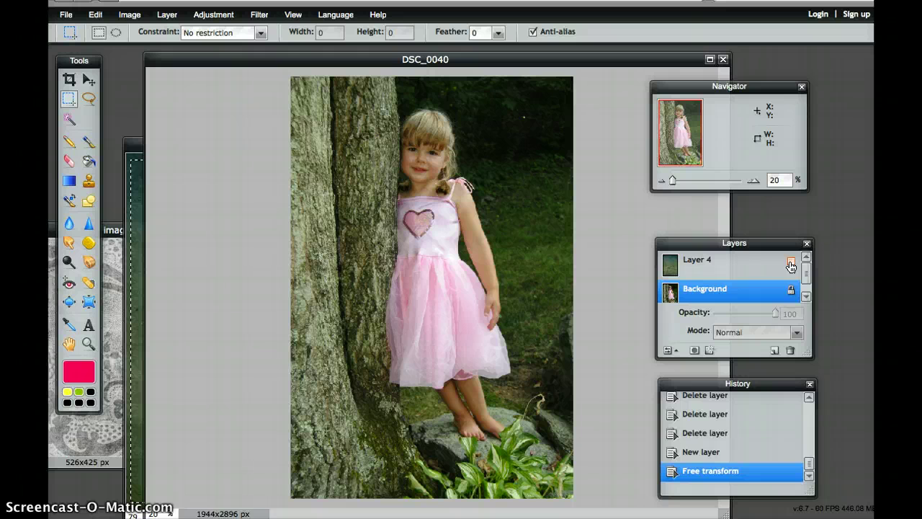
left_click(790, 264)
left_click(790, 265)
left_click(790, 265)
left_click(790, 265)
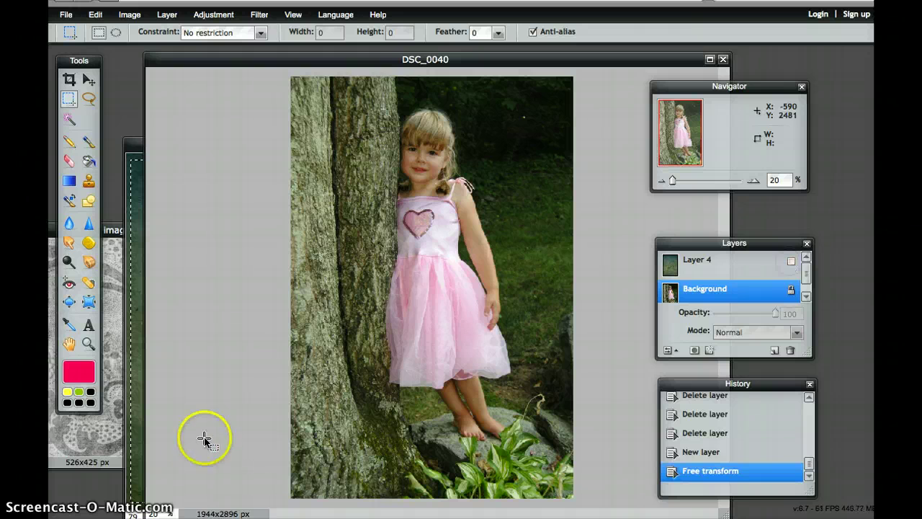
left_click(790, 262)
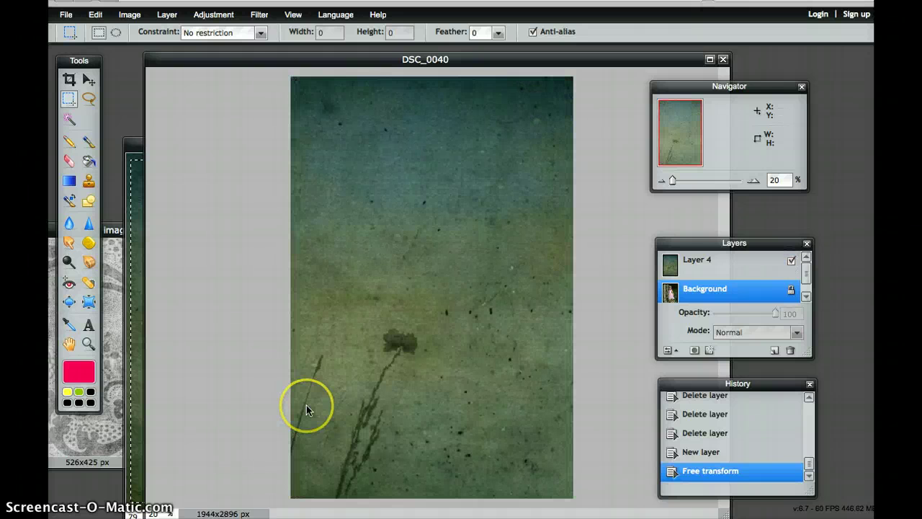
Step: Lower the opacity of the texture layer, Layer 4, to 58
left_click(731, 271)
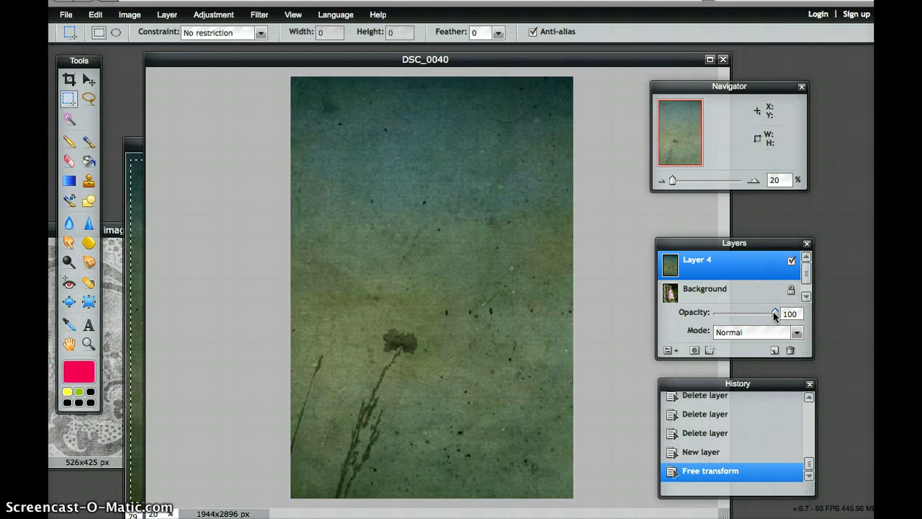
left_click_drag(774, 315, 753, 317)
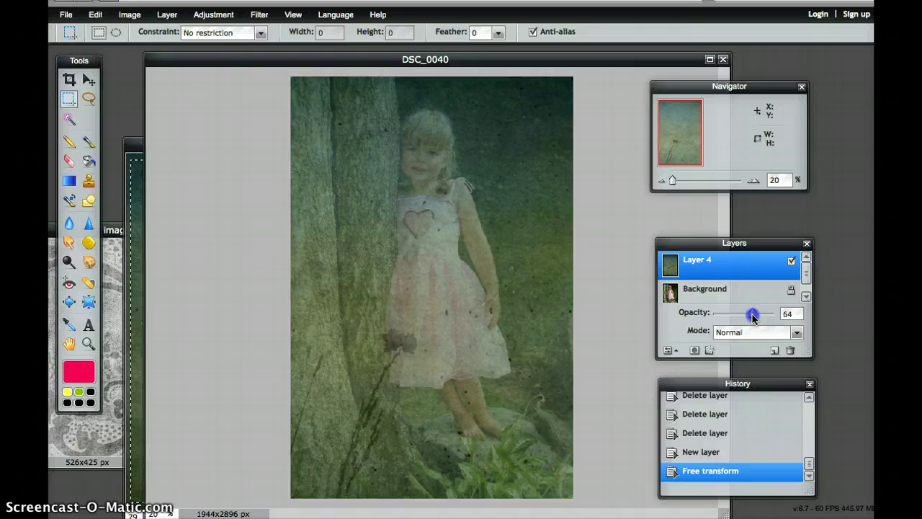
left_click_drag(750, 317, 750, 318)
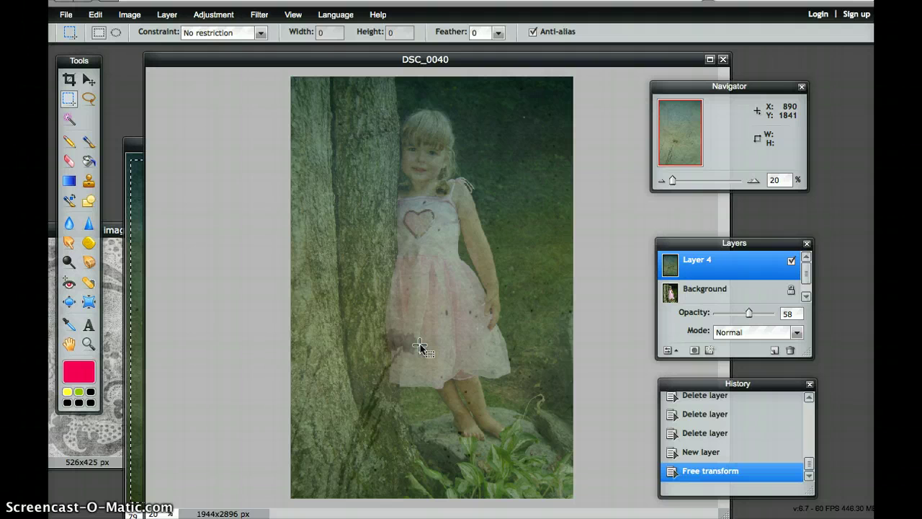
Step: Set up the Eraser with the soft 200 preset brush at diameter 420 and an opacity of 66
left_click(69, 163)
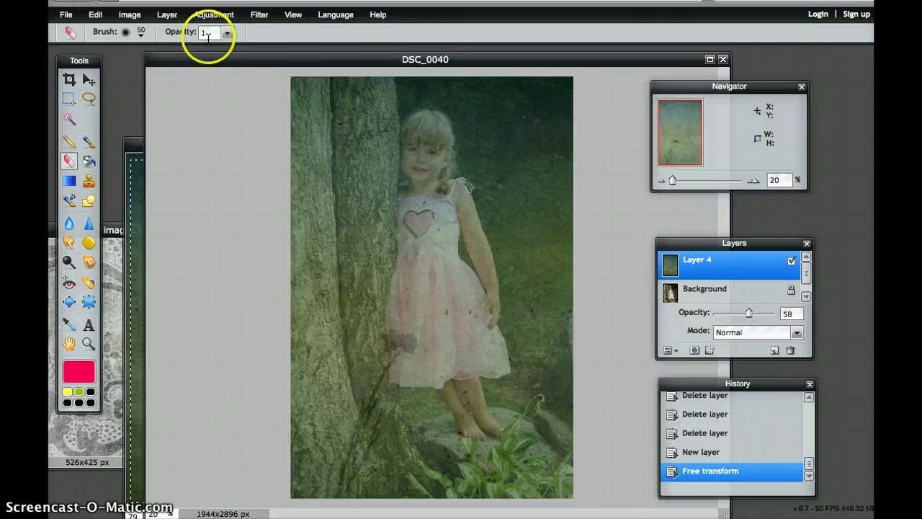
left_click(142, 33)
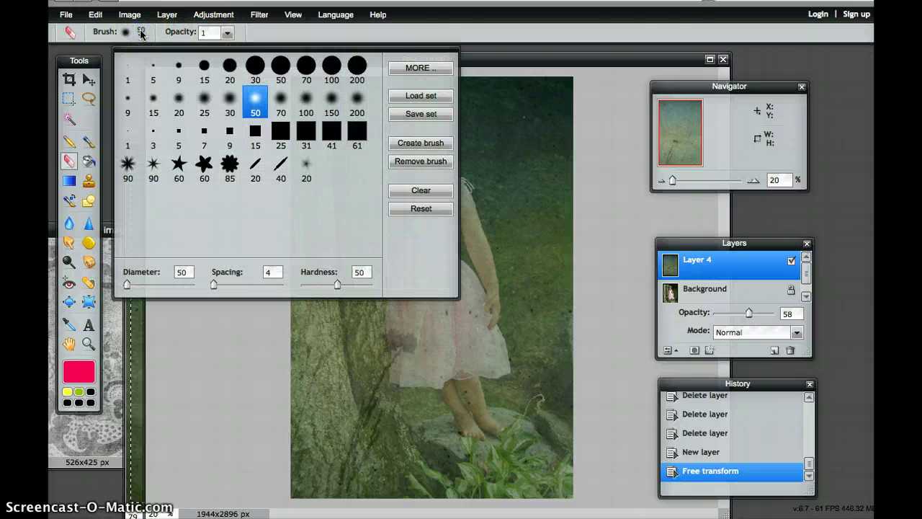
left_click(308, 111)
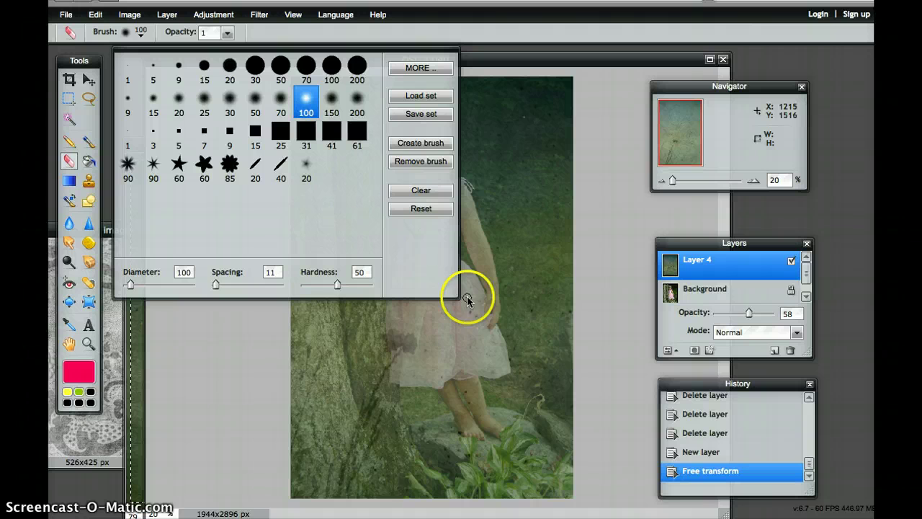
left_click(331, 101)
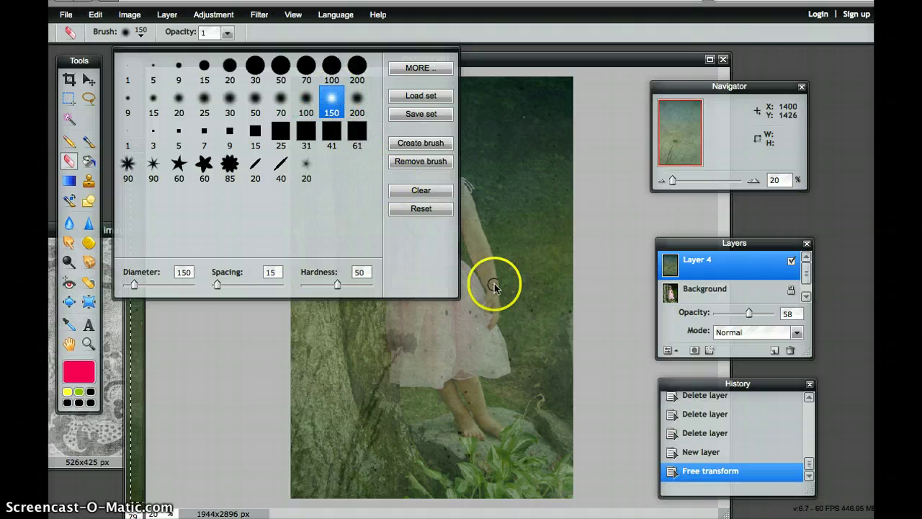
left_click(356, 108)
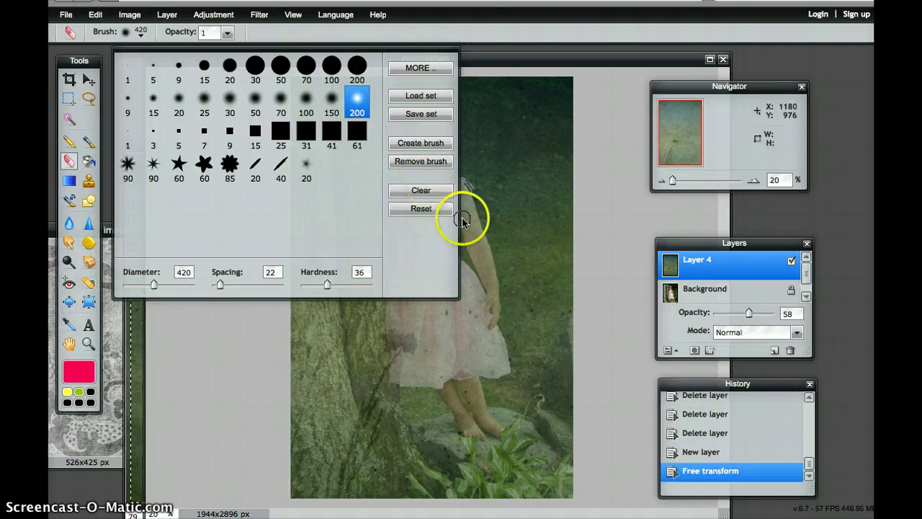
left_click(521, 59)
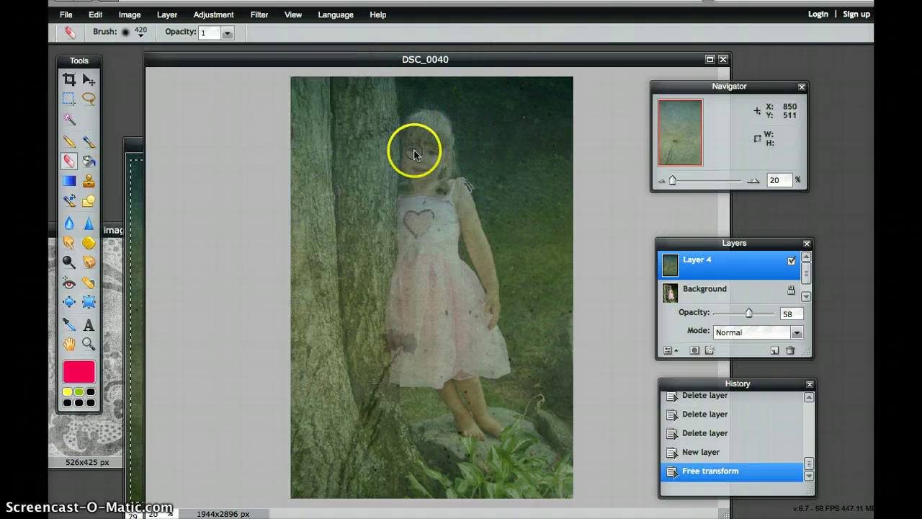
left_click(228, 33)
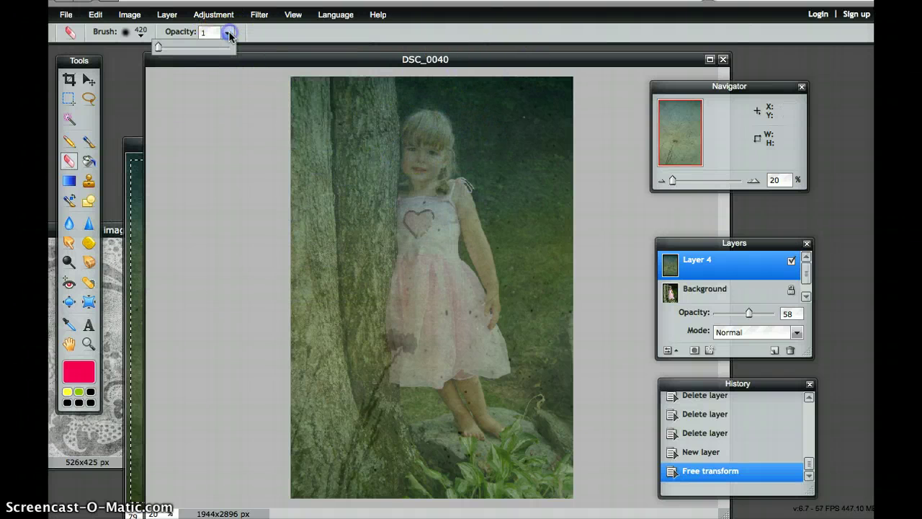
left_click_drag(160, 45, 206, 51)
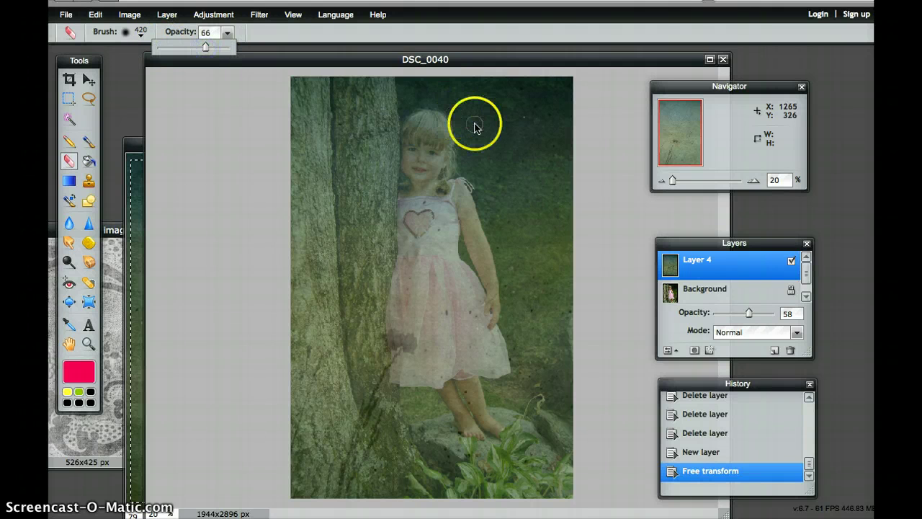
Step: Try erasing a patch of the texture in the dark background beside the girl, and revert that erasure
mouse_move(486, 127)
left_mouse_down()
mouse_move(429, 141)
mouse_move(469, 138)
left_mouse_up()
left_click_drag(501, 190, 494, 182)
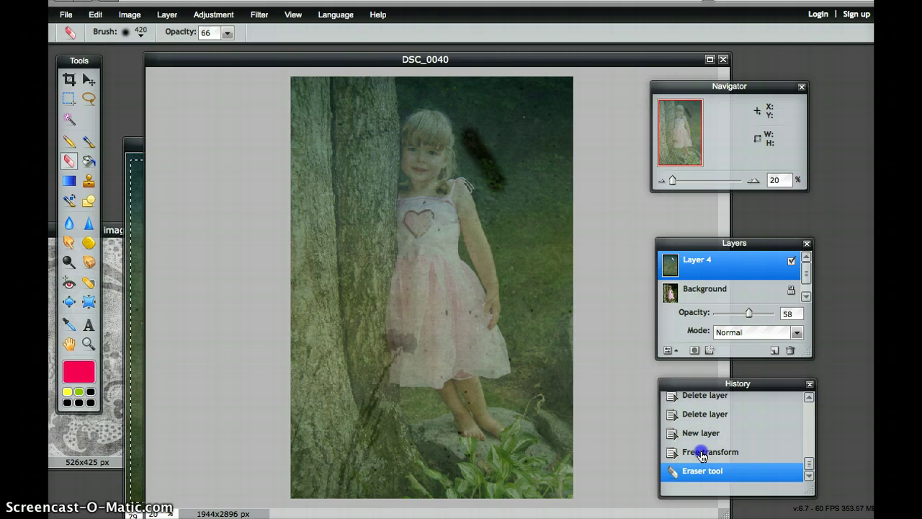
left_click(701, 456)
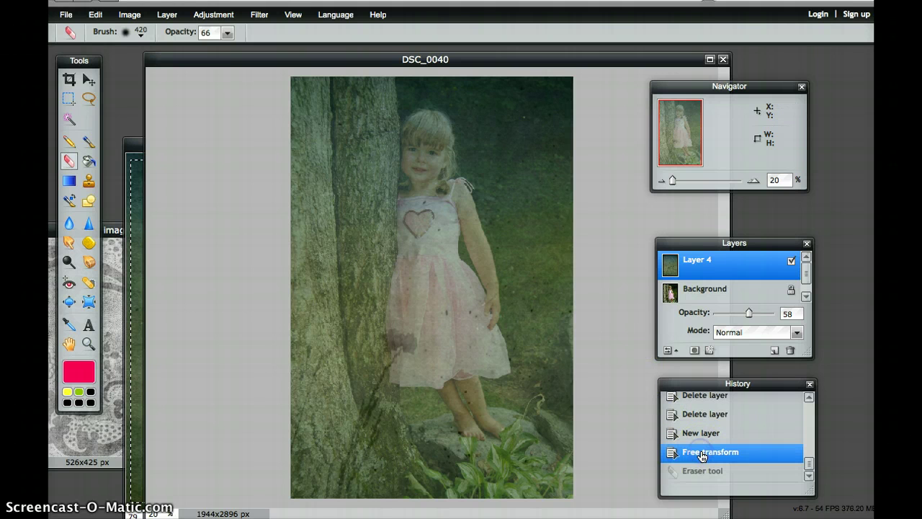
Step: Set the Eraser opacity to 3 and erase the texture over the girl's face, hair and shoulder
left_click(225, 34)
left_click_drag(205, 46, 163, 52)
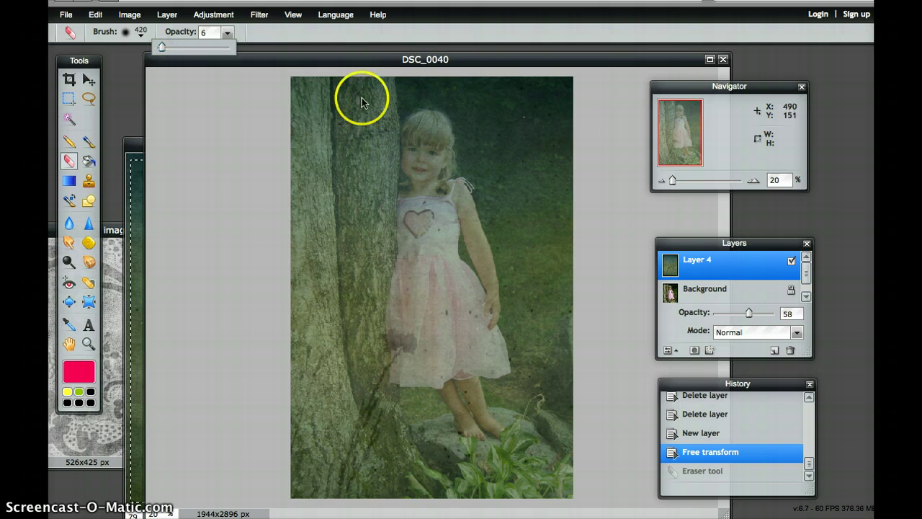
left_click_drag(160, 50, 163, 52)
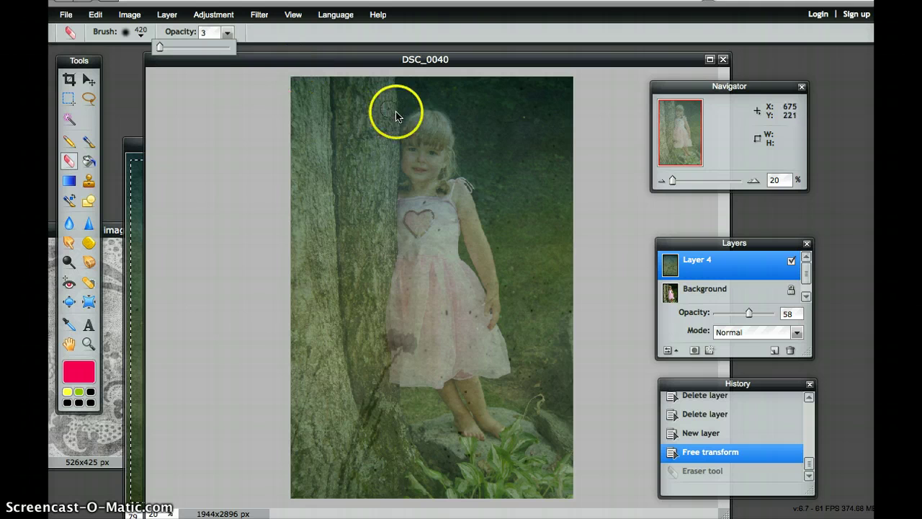
mouse_move(469, 148)
left_mouse_down()
mouse_move(432, 134)
mouse_move(432, 123)
mouse_move(413, 144)
mouse_move(415, 155)
mouse_move(436, 119)
mouse_move(447, 120)
mouse_move(434, 124)
mouse_move(441, 164)
mouse_move(424, 190)
mouse_move(461, 181)
mouse_move(471, 228)
left_mouse_up()
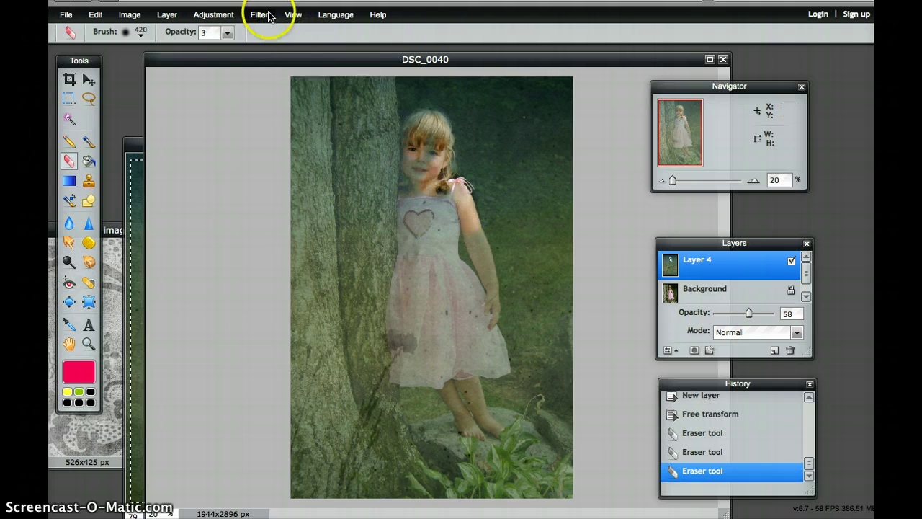
Step: Erase the texture over the girl's dress, arms and legs with the Eraser at opacity 3
left_click(293, 14)
left_click(296, 31)
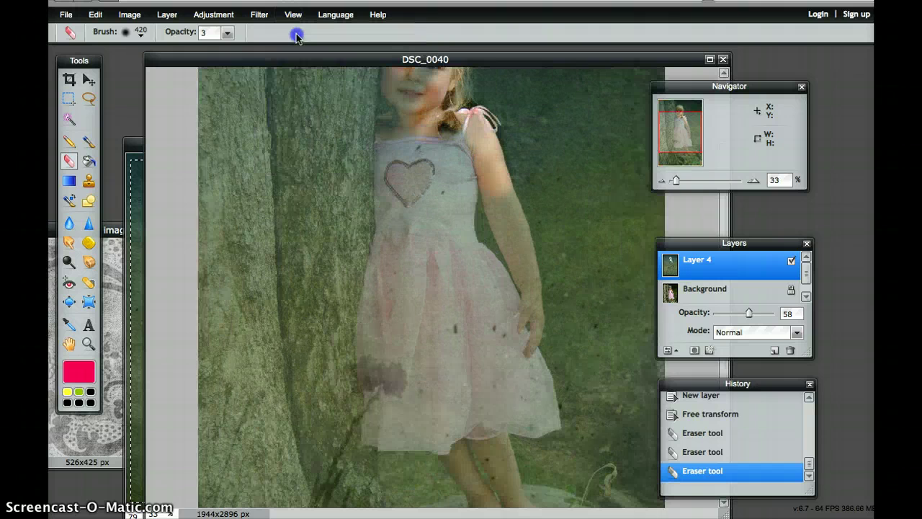
scroll(448, 141, "up", 1)
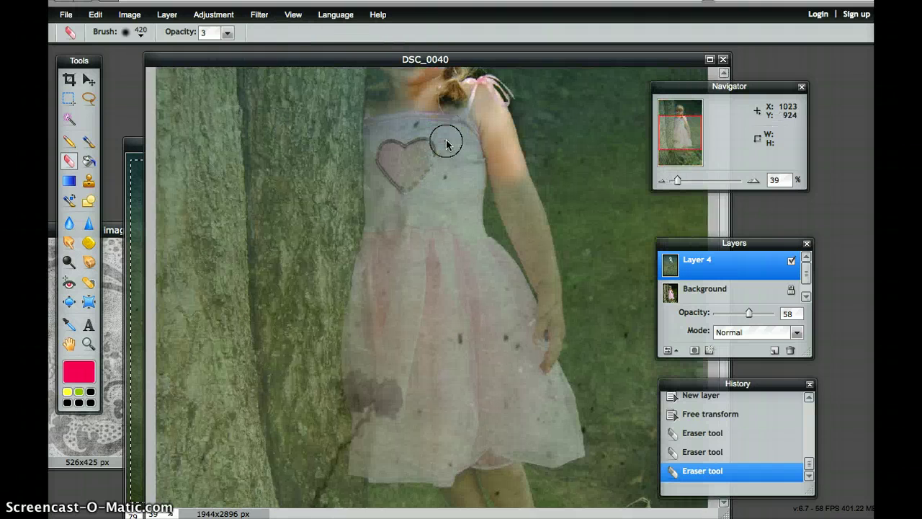
scroll(446, 144, "up", 1)
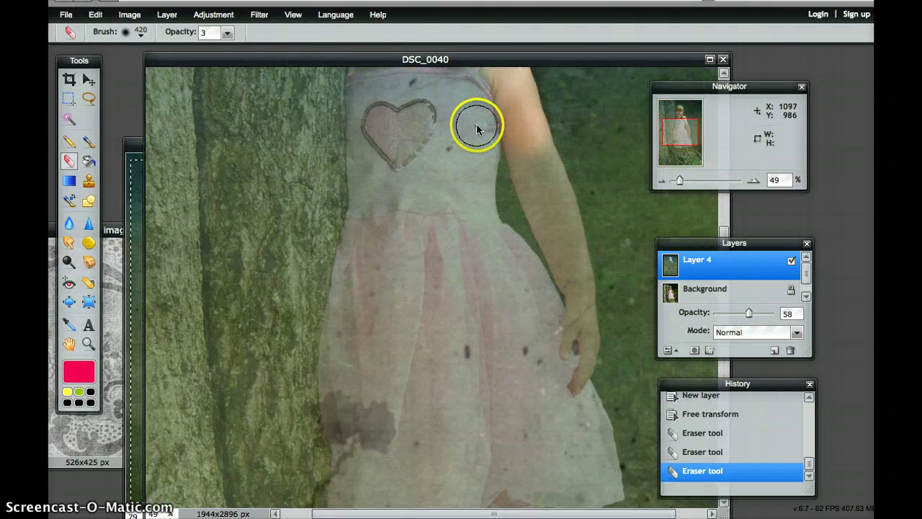
mouse_move(477, 128)
left_mouse_down()
mouse_move(476, 217)
mouse_move(518, 271)
left_mouse_up()
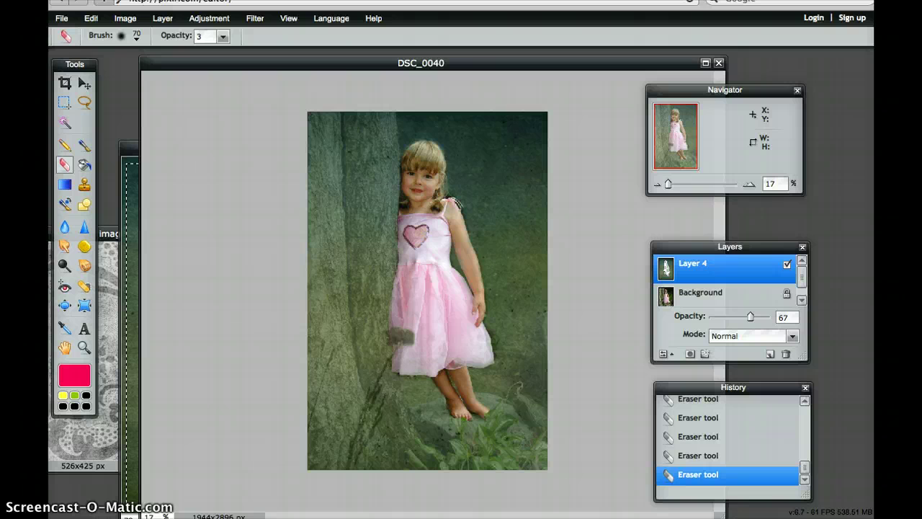
left_click(477, 512)
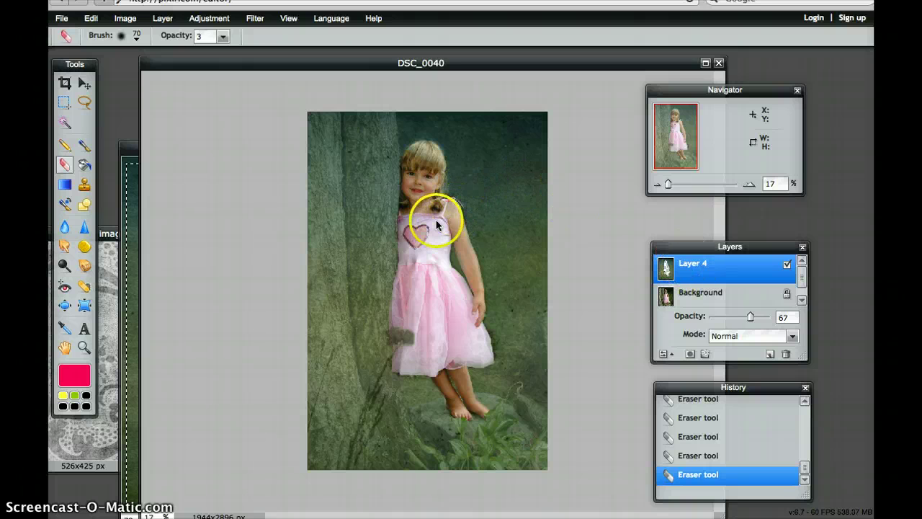
Step: Hide and reshow Layer 4 to compare it with the original photo, and set the layer's opacity to 69
left_click(787, 265)
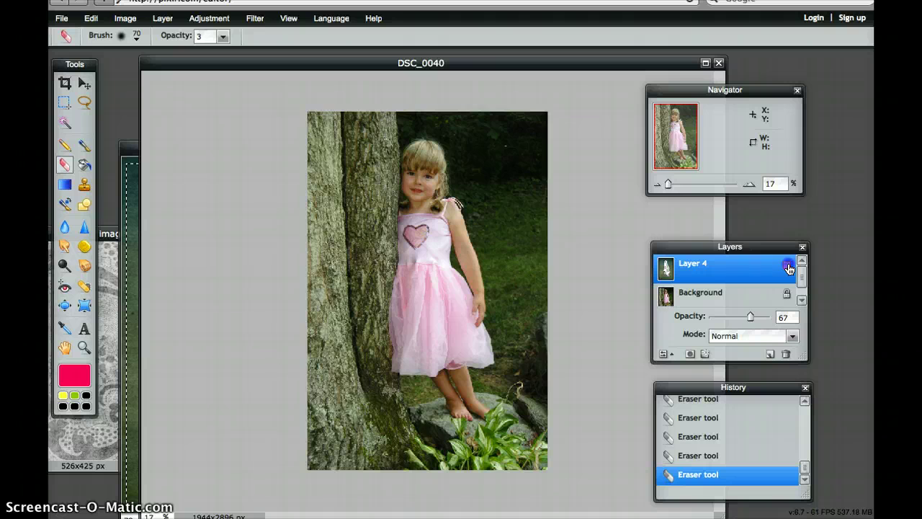
left_click(788, 266)
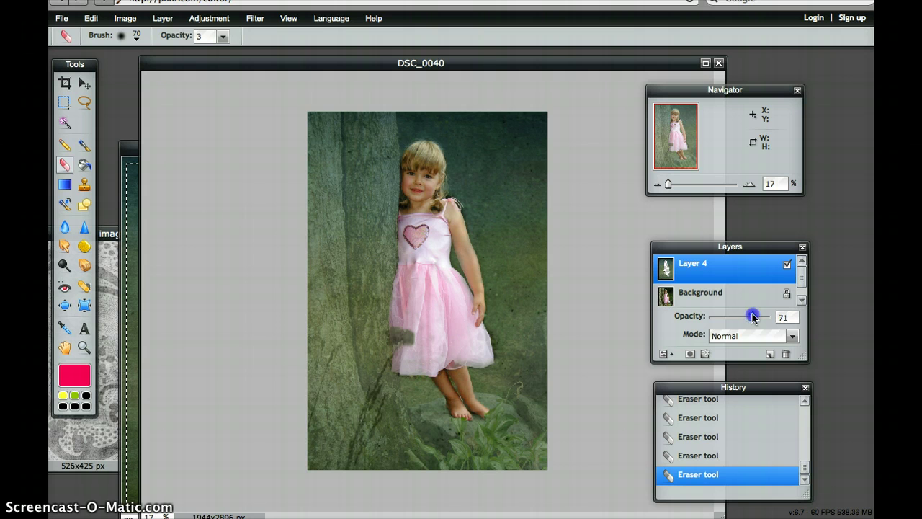
mouse_move(748, 317)
left_mouse_down()
mouse_move(730, 317)
mouse_move(759, 317)
left_mouse_up()
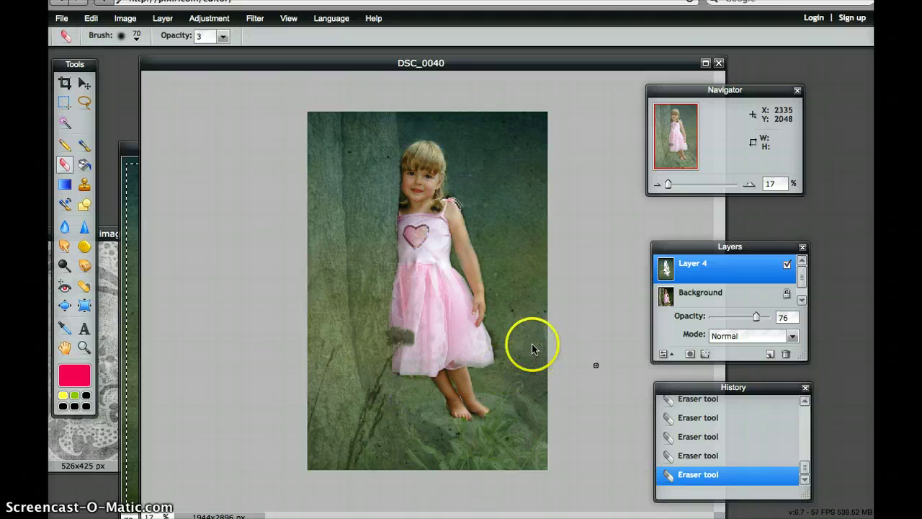
left_click(758, 318)
left_click_drag(758, 319, 756, 321)
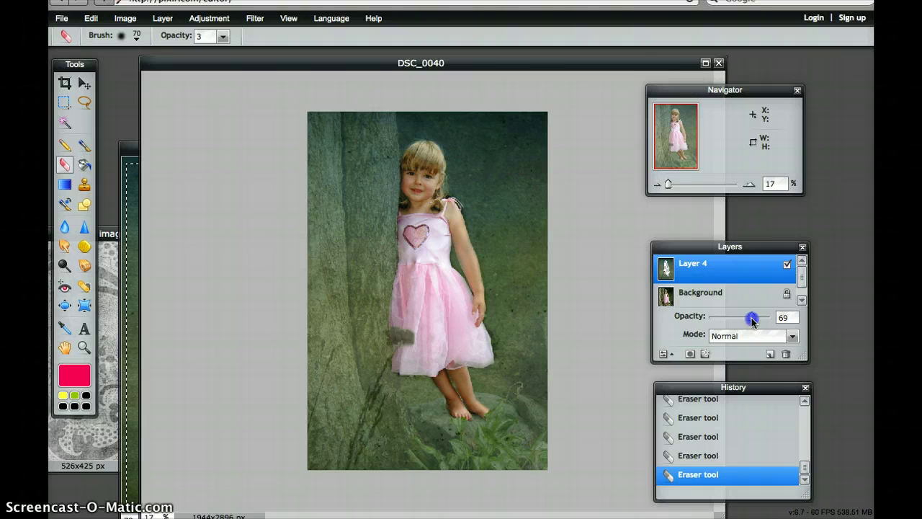
left_click_drag(751, 317, 751, 317)
left_click(126, 155)
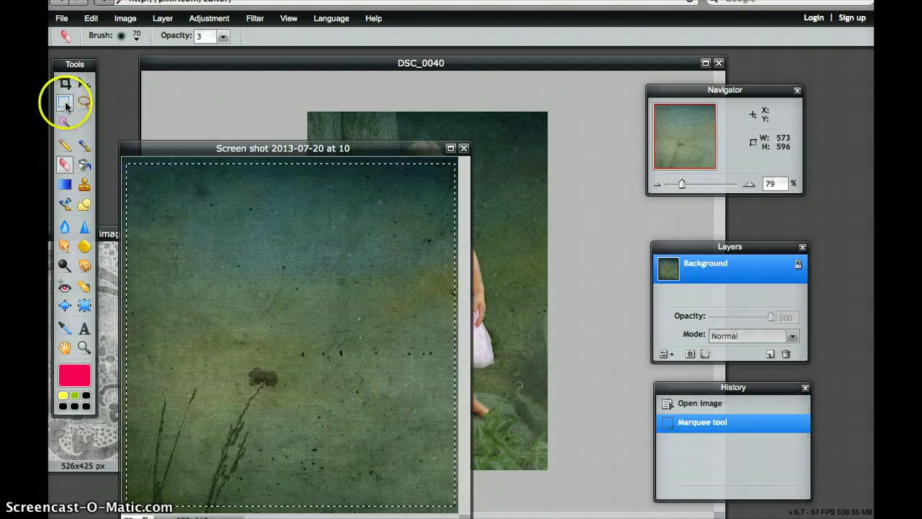
left_click(91, 18)
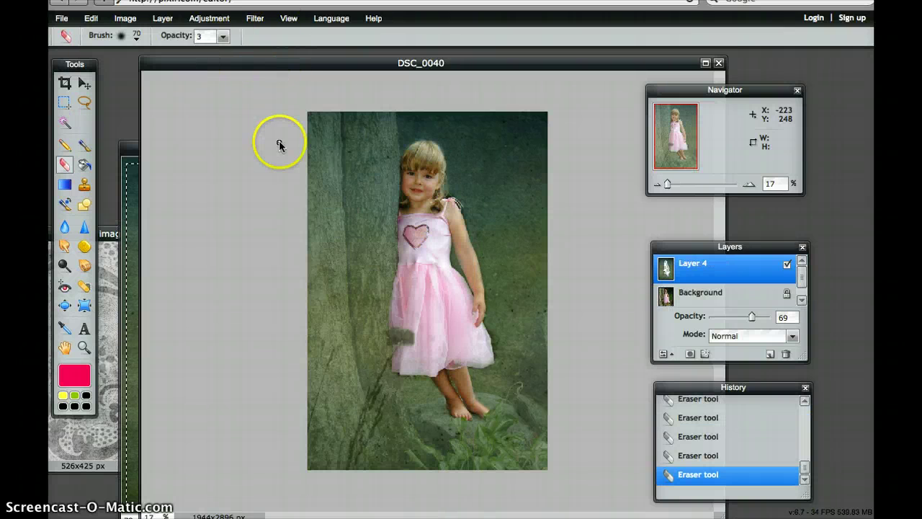
Step: Bring the floral texture image1 to the front, move its window over the photo and enlarge it to show the whole texture
left_click(108, 235)
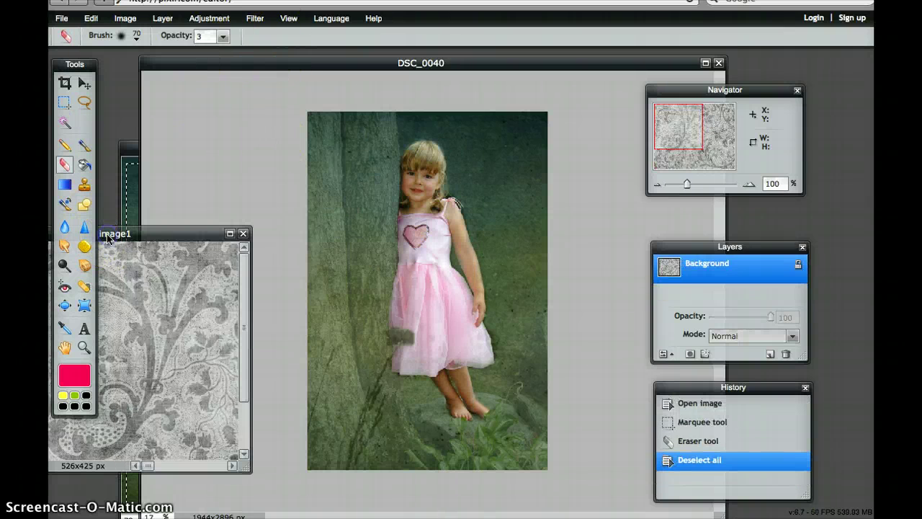
left_click(142, 236)
left_click_drag(142, 236, 257, 249)
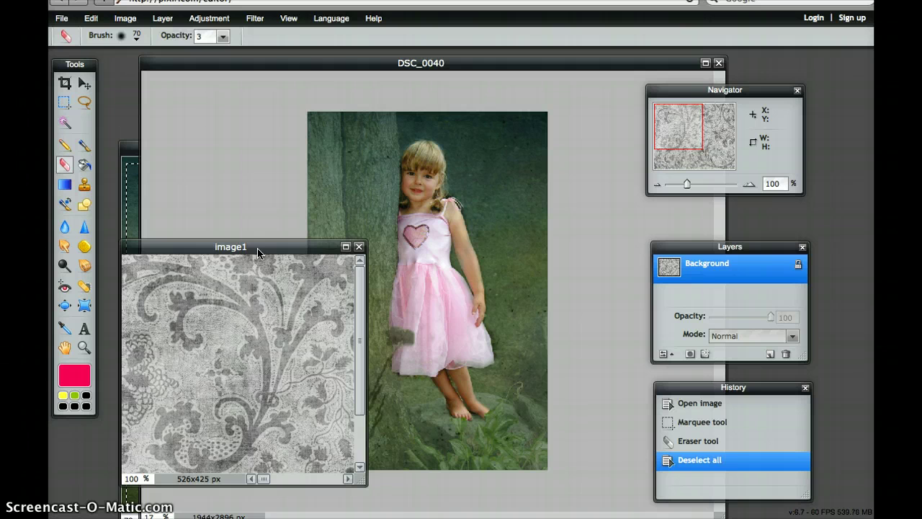
mouse_move(258, 248)
left_mouse_down()
mouse_move(239, 233)
mouse_move(251, 232)
left_mouse_up()
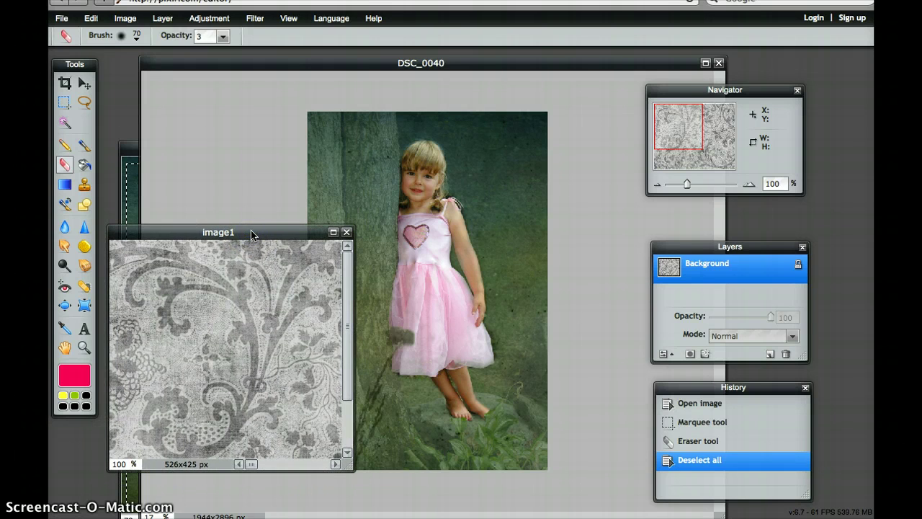
left_click_drag(251, 232, 245, 93)
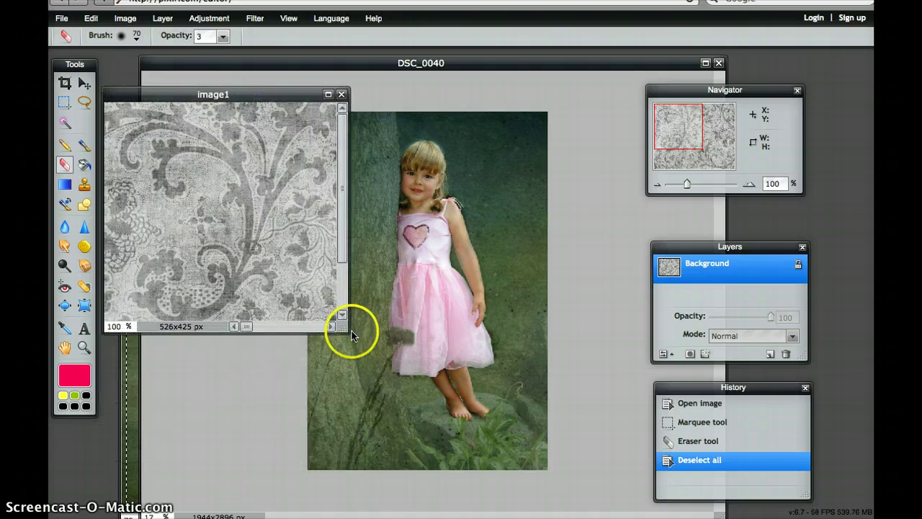
left_click_drag(342, 329, 499, 496)
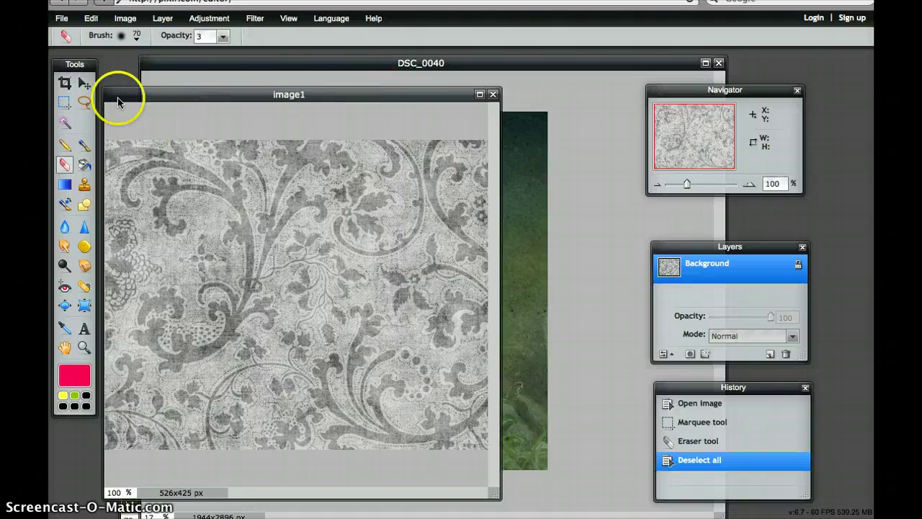
Step: Select an area of about 301 by 414 px in the floral texture with the Marquee tool and copy it
left_click(71, 102)
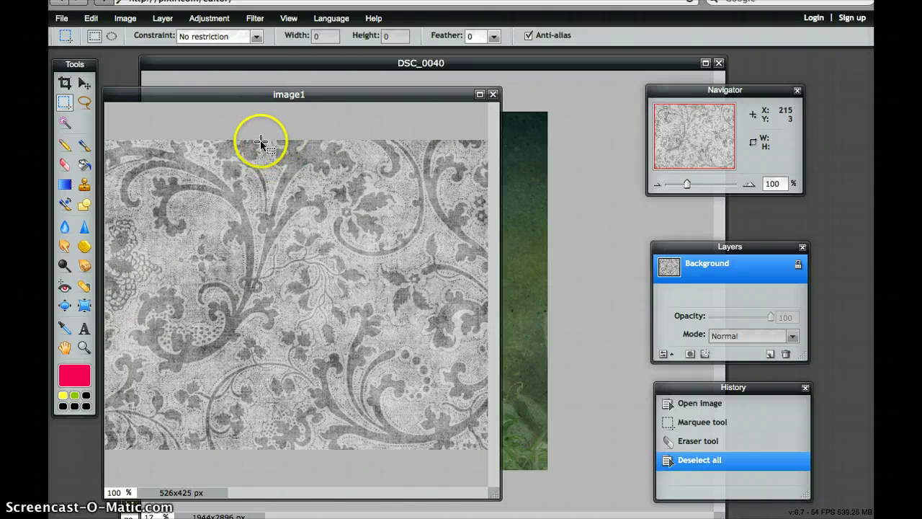
left_click_drag(252, 146, 471, 444)
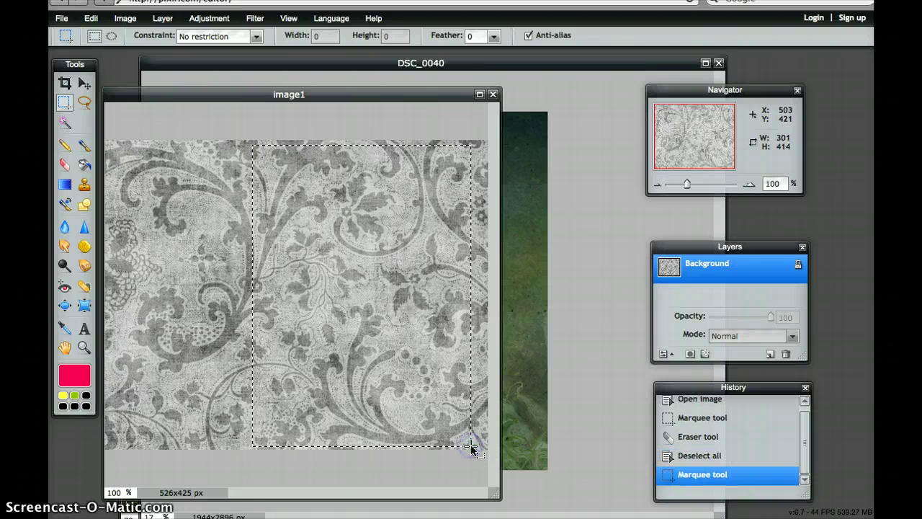
left_click(90, 18)
left_click(98, 68)
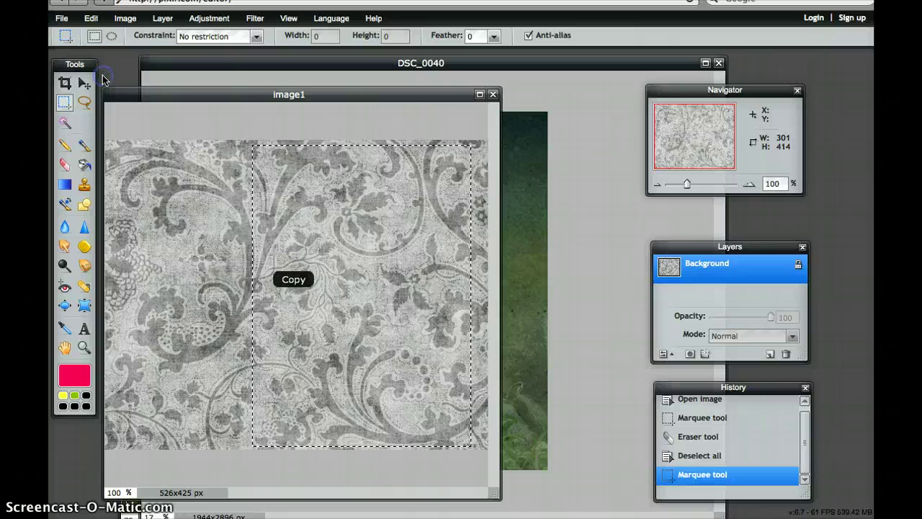
Step: Paste the copied floral texture into the DSC_0040 photo as a new layer
left_click(328, 67)
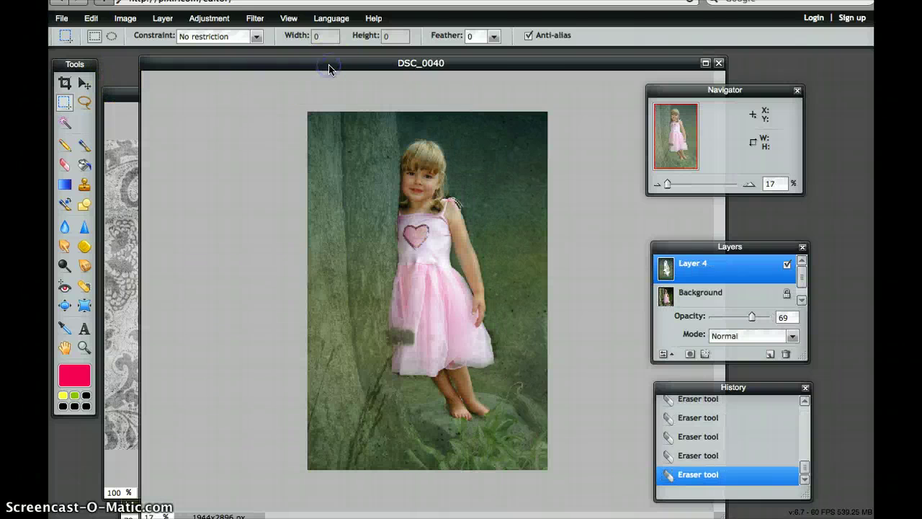
left_click(89, 18)
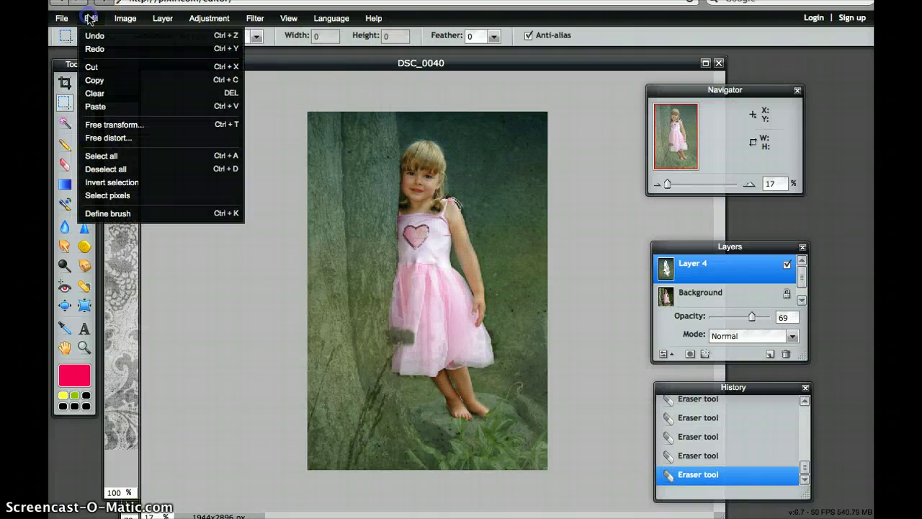
left_click(108, 109)
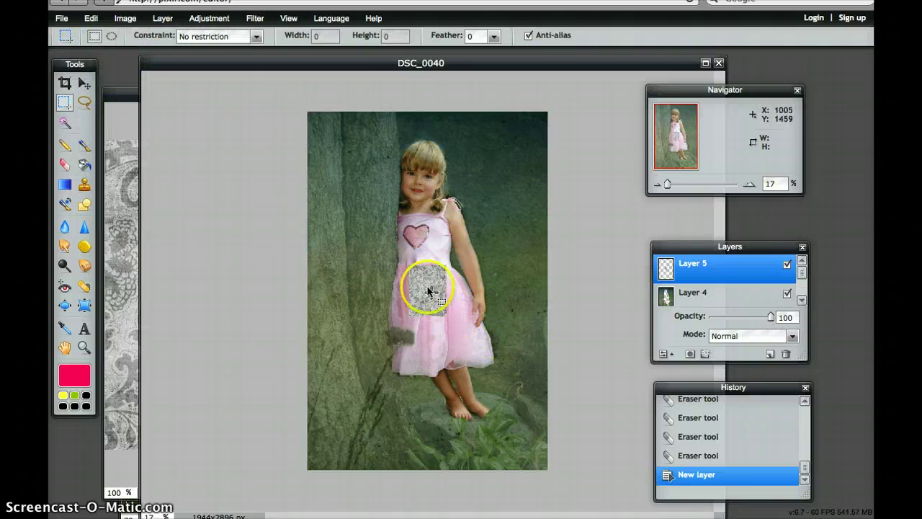
Step: Enlarge the pasted floral texture with Free transform, move it over the photo's upper-right area, and apply the transformation
left_click(93, 19)
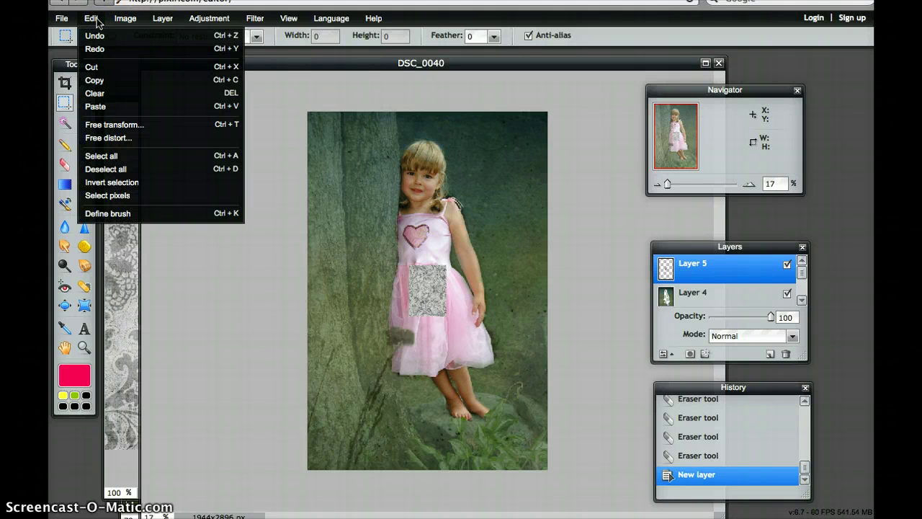
left_click(140, 124)
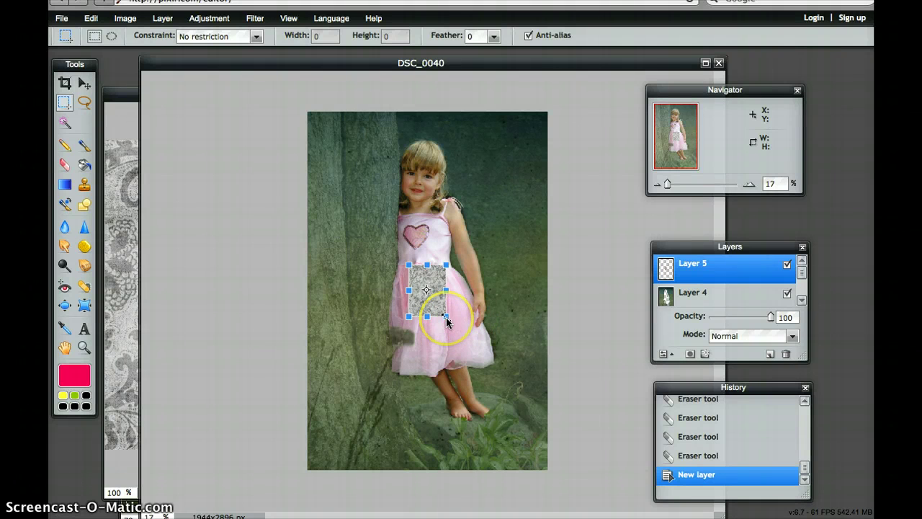
left_click_drag(446, 321, 478, 351)
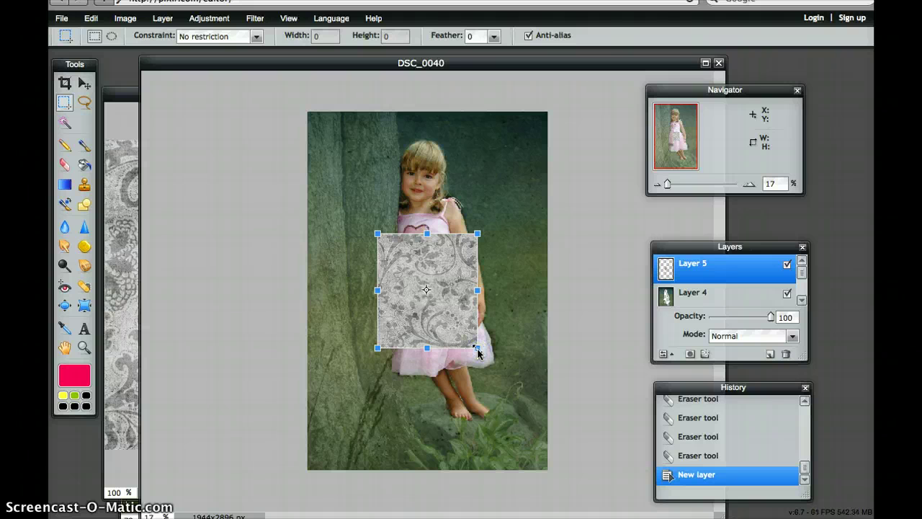
left_click_drag(477, 352, 508, 389)
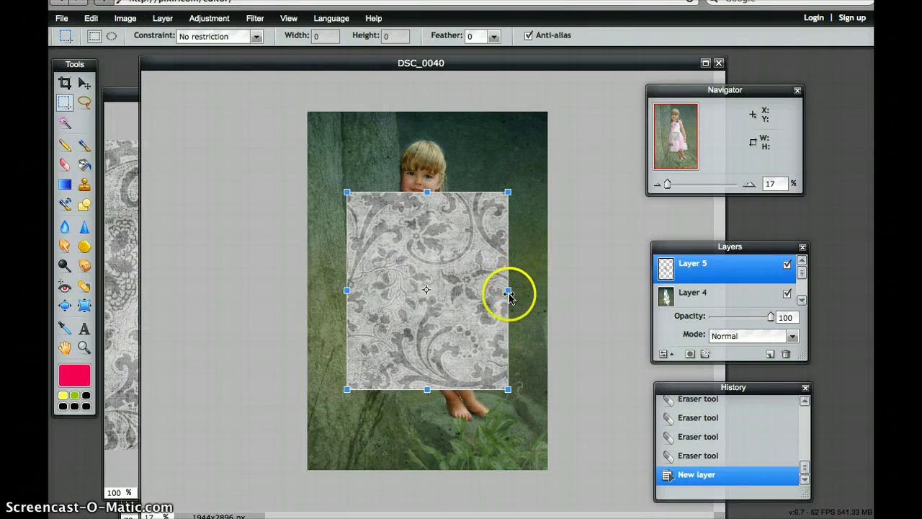
mouse_move(507, 293)
left_mouse_down()
mouse_move(482, 294)
mouse_move(507, 292)
mouse_move(501, 294)
left_mouse_up()
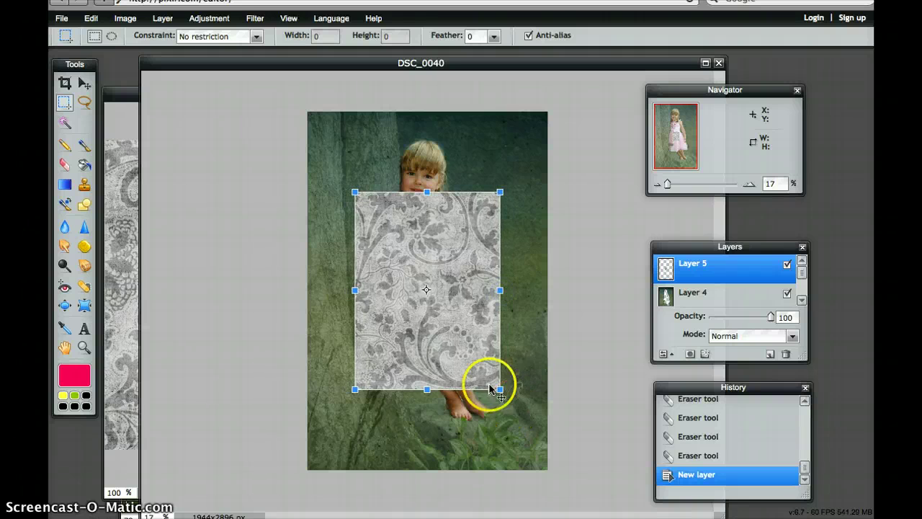
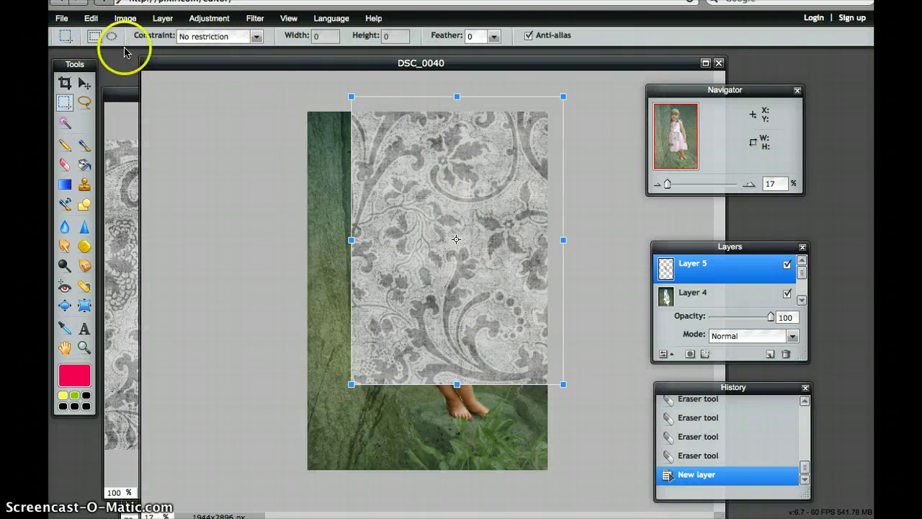
left_click(83, 85)
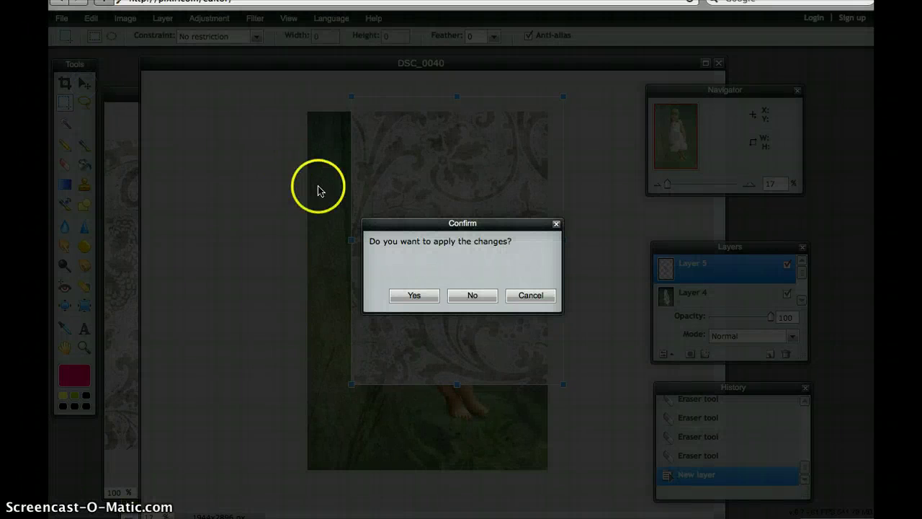
left_click(423, 298)
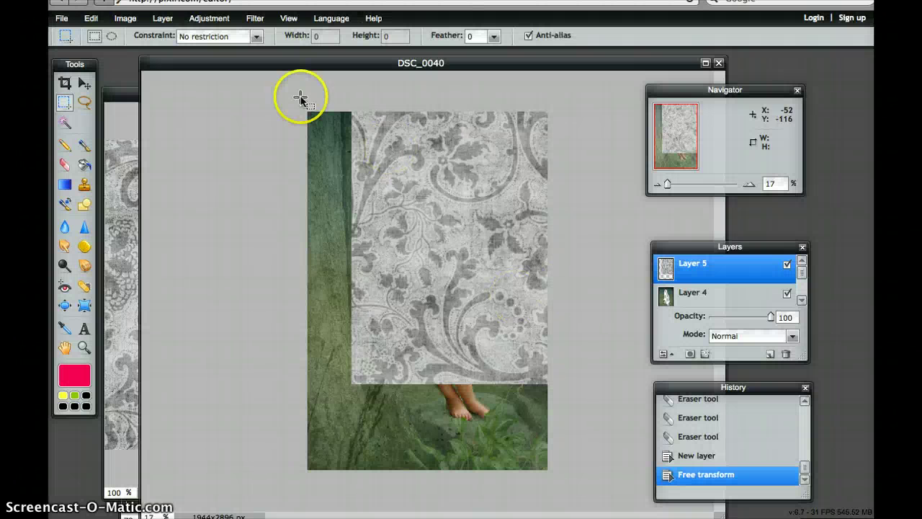
Step: Move the floral texture on Layer 5 further toward the photo's right edge and toggle the layer's visibility to compare
left_click(84, 84)
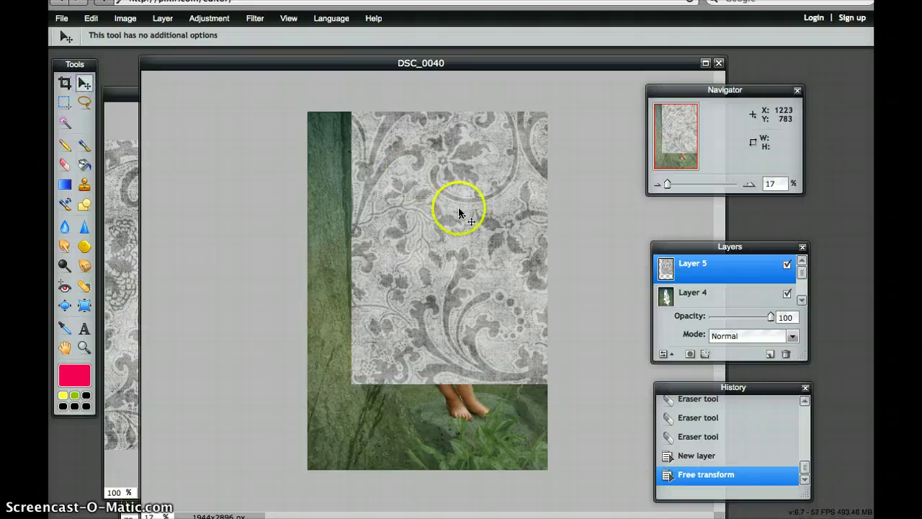
left_click_drag(468, 208, 490, 211)
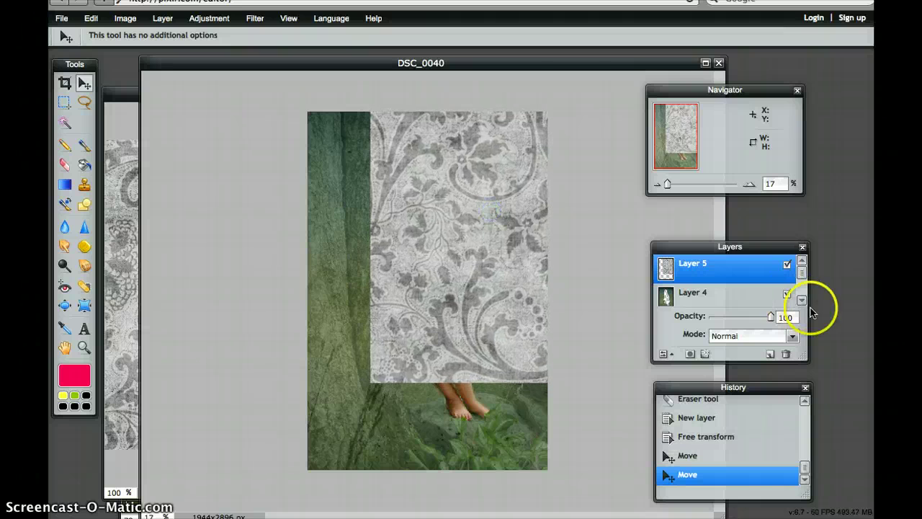
left_click(786, 265)
left_click(785, 267)
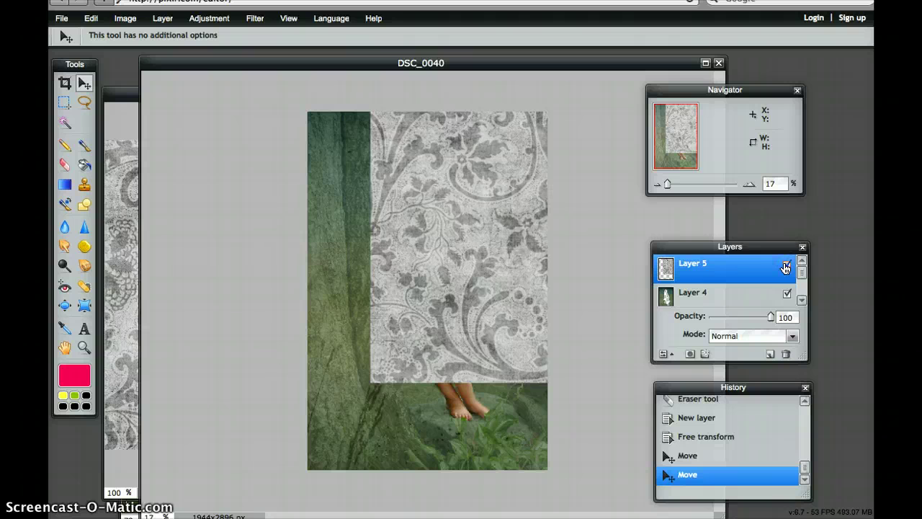
left_click_drag(786, 268, 780, 298)
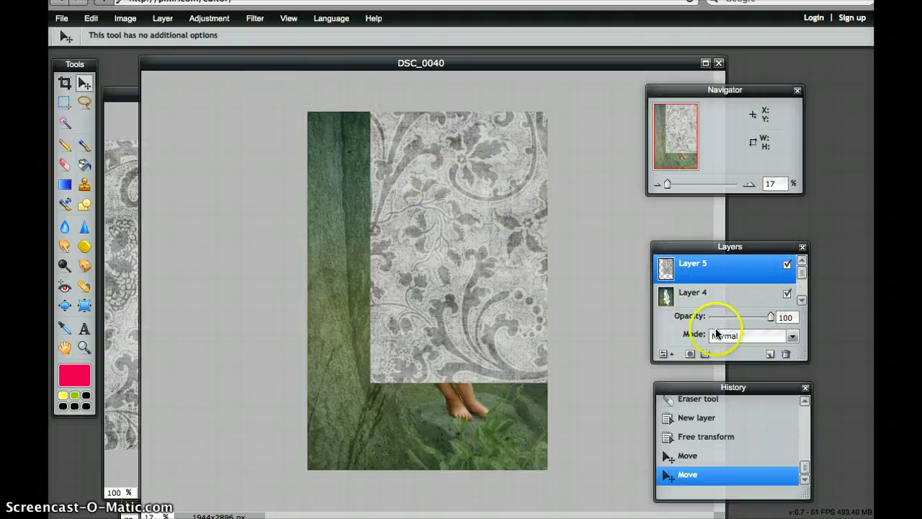
Step: Reposition the floral texture right and slightly up beside the tree trunk, and lower Layer 5's opacity to 44
left_click_drag(770, 317, 747, 326)
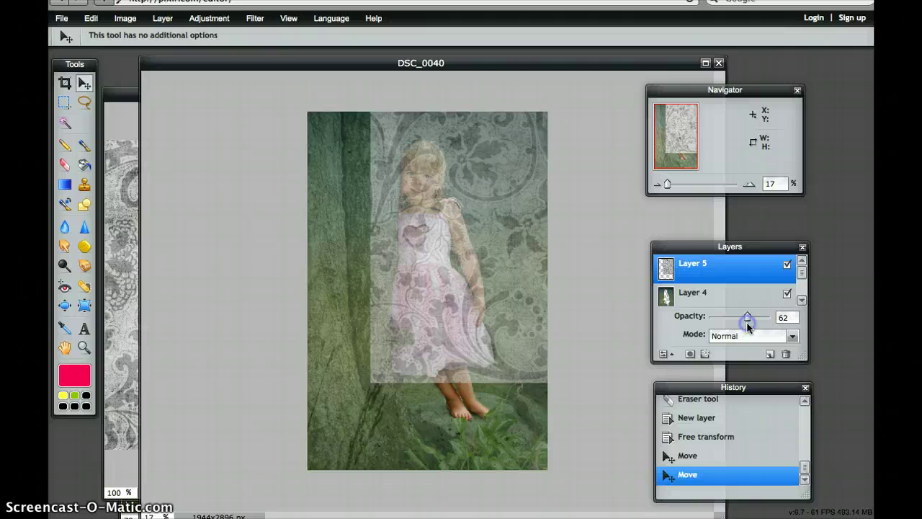
left_click_drag(478, 267, 497, 272)
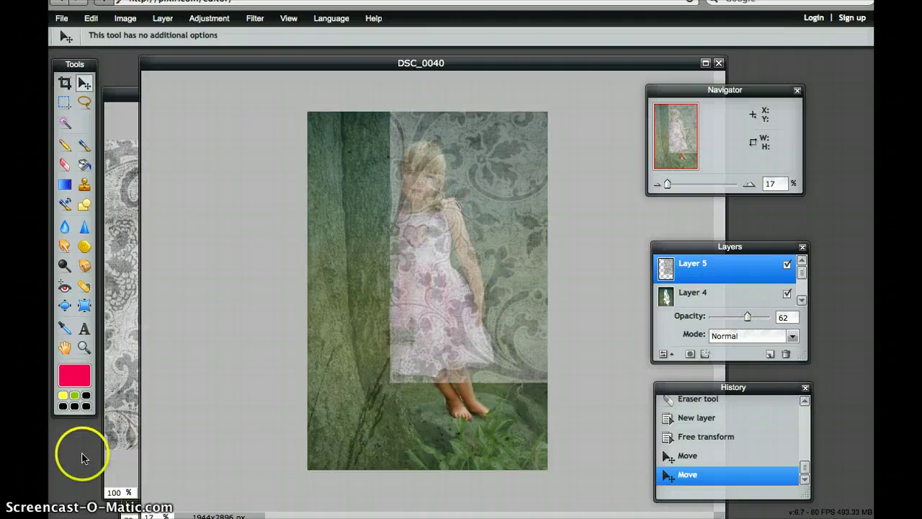
left_click(480, 242)
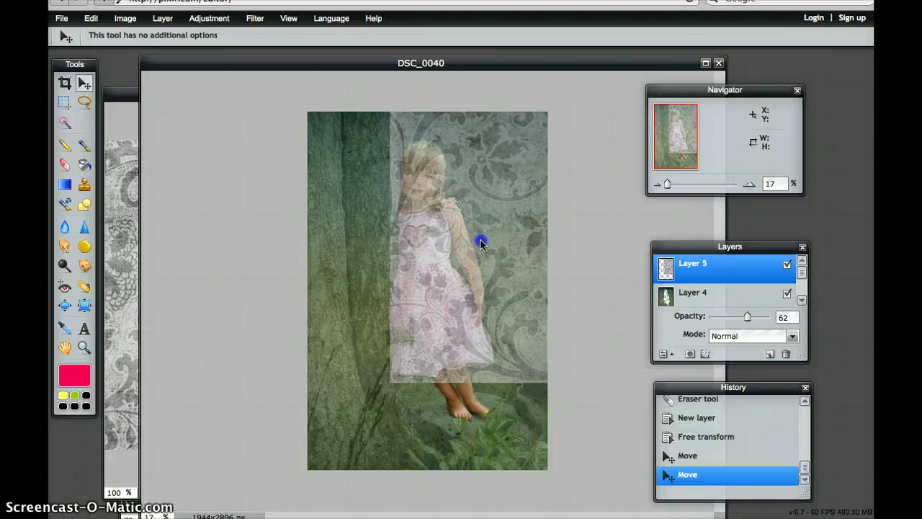
left_click_drag(458, 218, 465, 205)
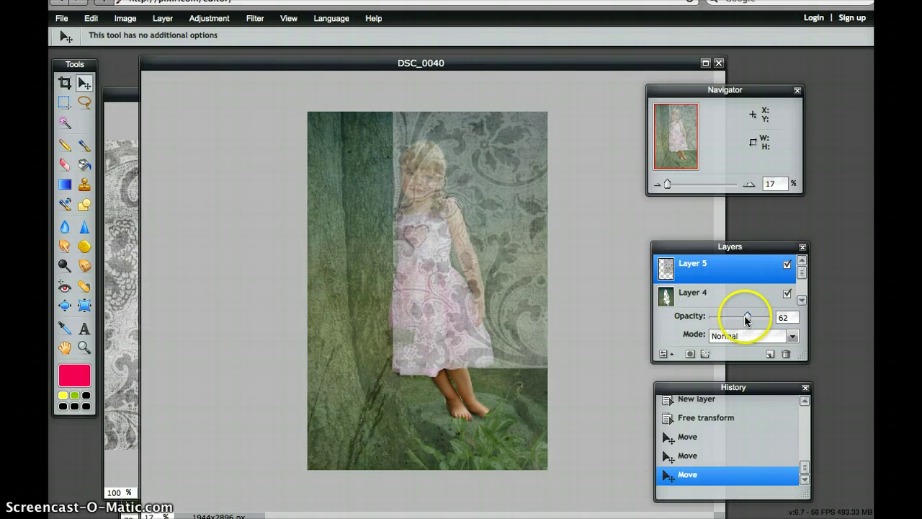
left_click_drag(746, 320, 742, 320)
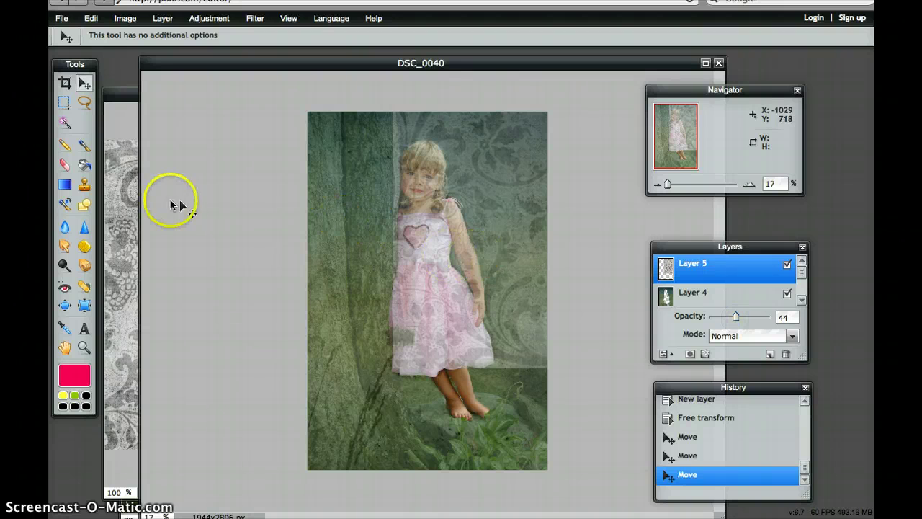
Step: Erase the floral texture's hard vertical edge along the tree trunk with a soft 150 px Eraser at opacity 3
left_click(64, 164)
left_click_drag(427, 225, 443, 175)
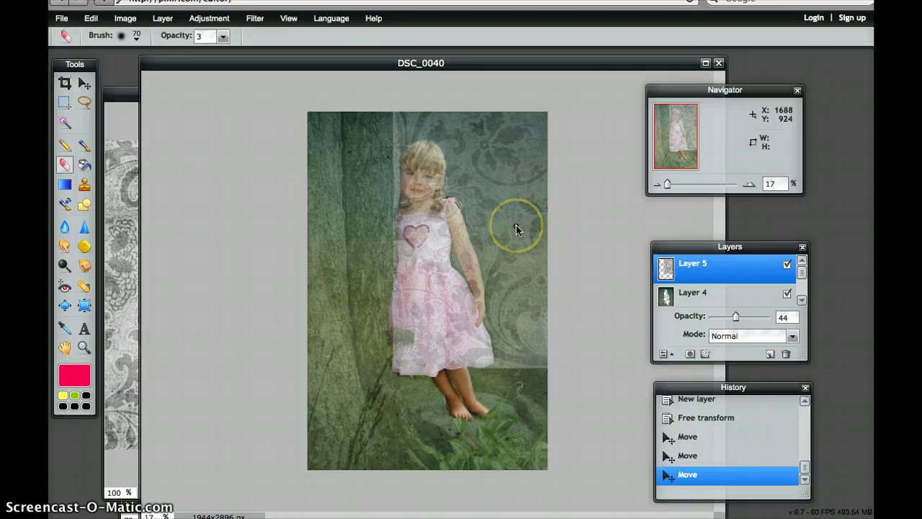
mouse_move(449, 206)
left_mouse_down()
mouse_move(401, 254)
mouse_move(322, 213)
mouse_move(365, 335)
left_mouse_up()
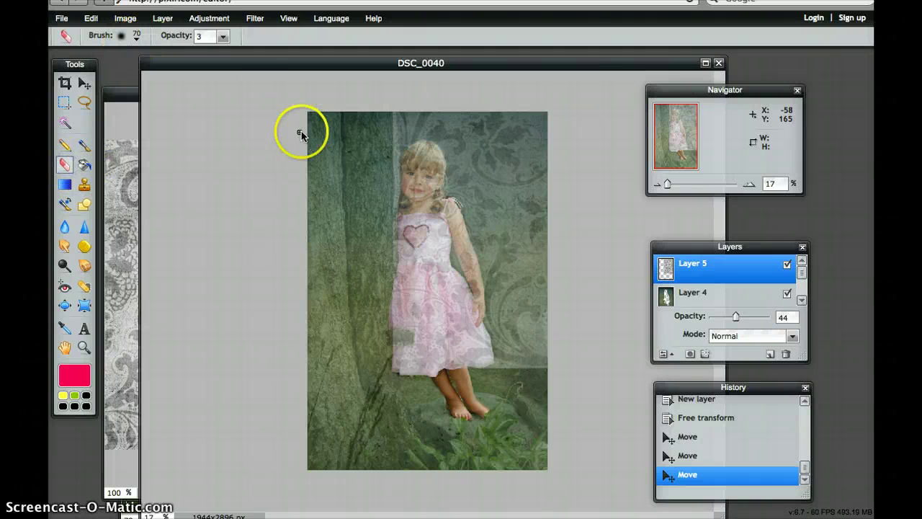
left_click_drag(457, 201, 445, 202)
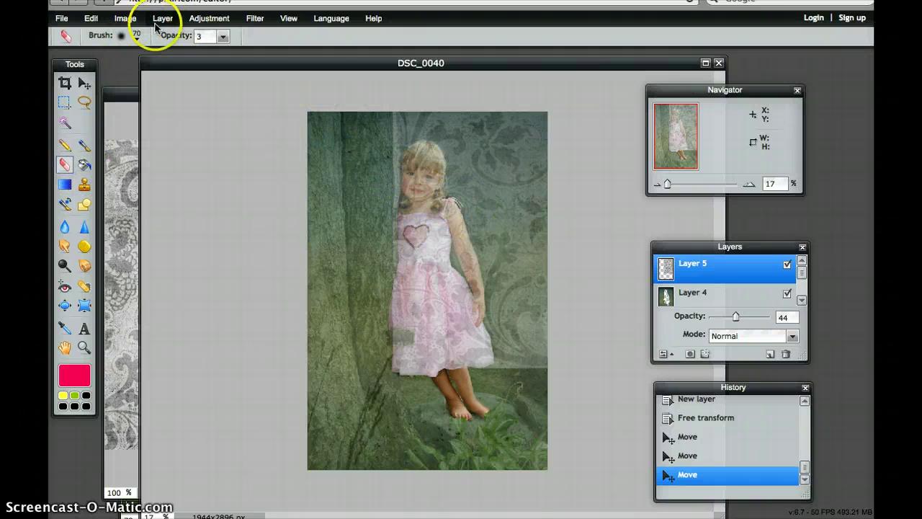
left_click(135, 38)
left_click(302, 104)
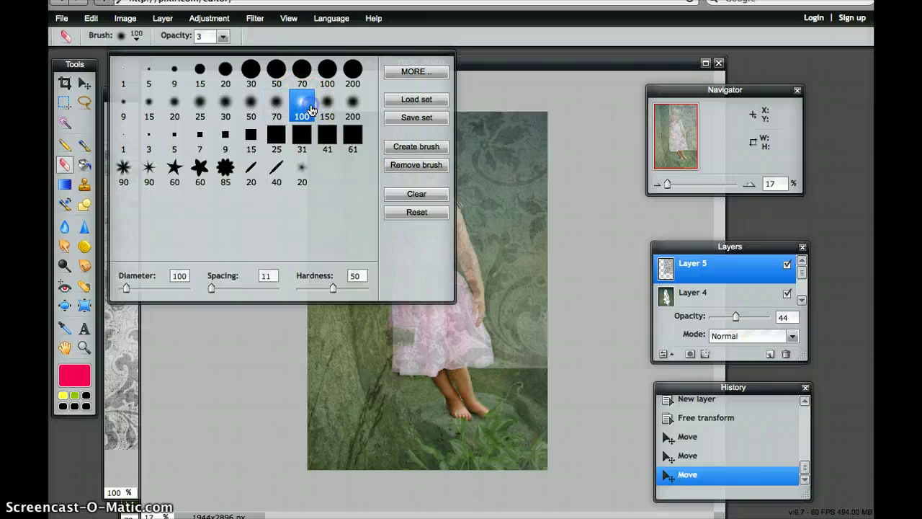
left_click(327, 105)
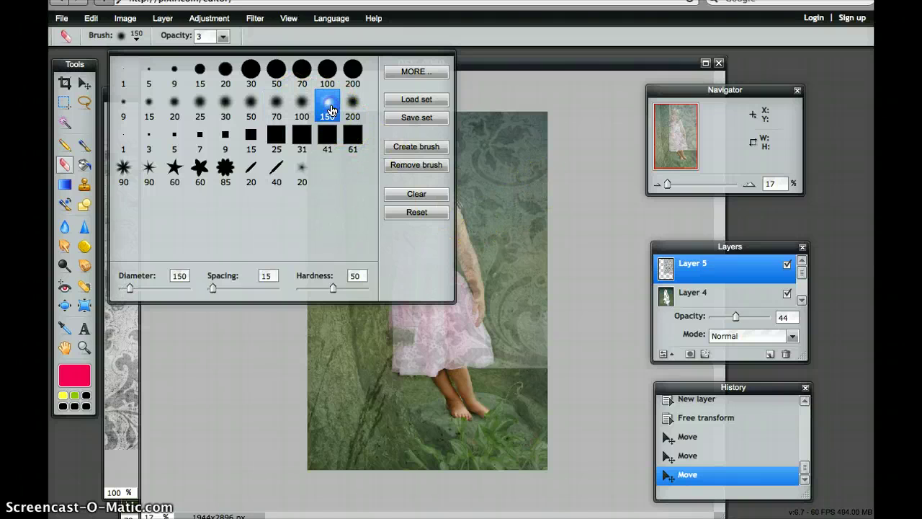
left_click(597, 148)
left_click_drag(376, 167, 267, 209)
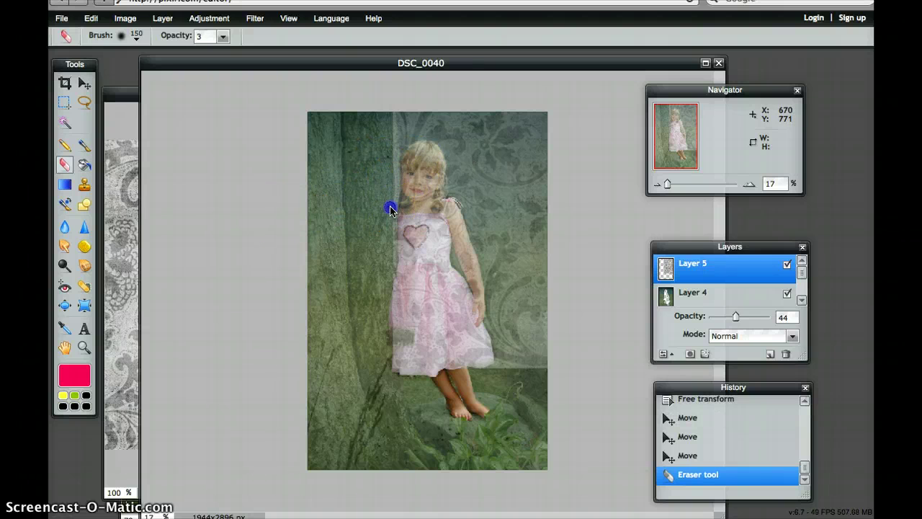
left_click(390, 161)
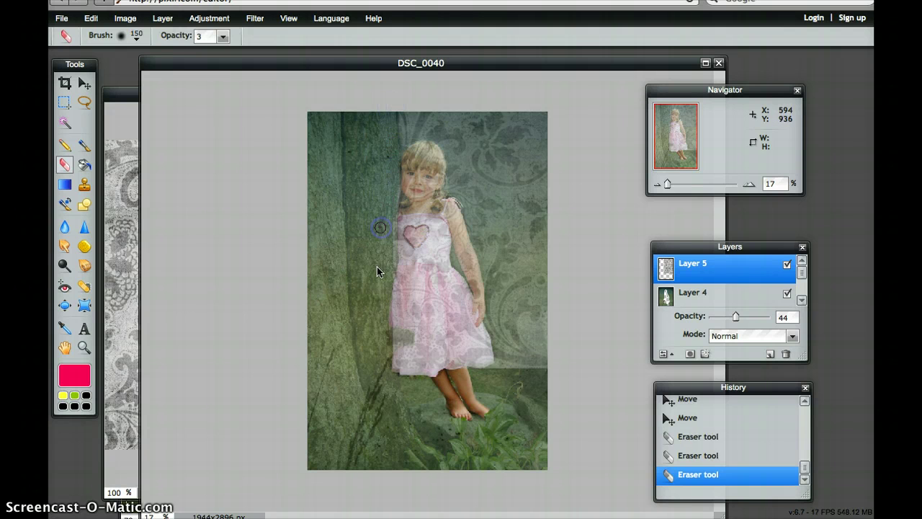
left_click(383, 400)
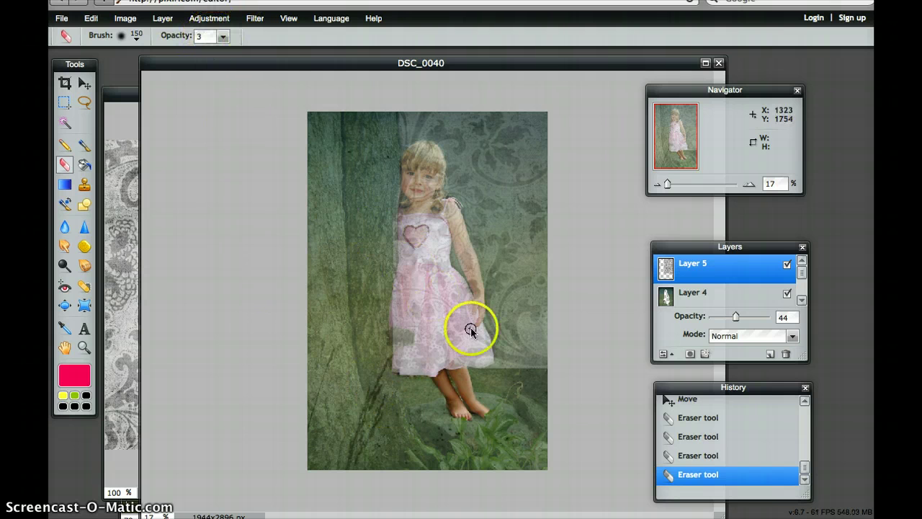
Step: Fade the texture's lower edge beside the skirt with a soft 420 px Eraser at hardness 36, and lower Layer 5's opacity to 35
left_click(141, 37)
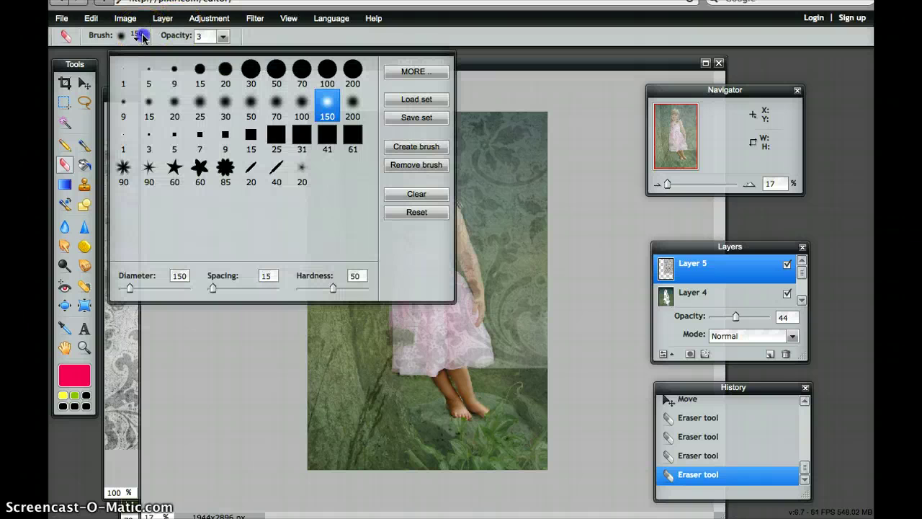
left_click(350, 100)
mouse_move(454, 377)
left_mouse_down()
mouse_move(483, 366)
mouse_move(539, 362)
mouse_move(553, 374)
mouse_move(495, 350)
mouse_move(545, 358)
left_mouse_up()
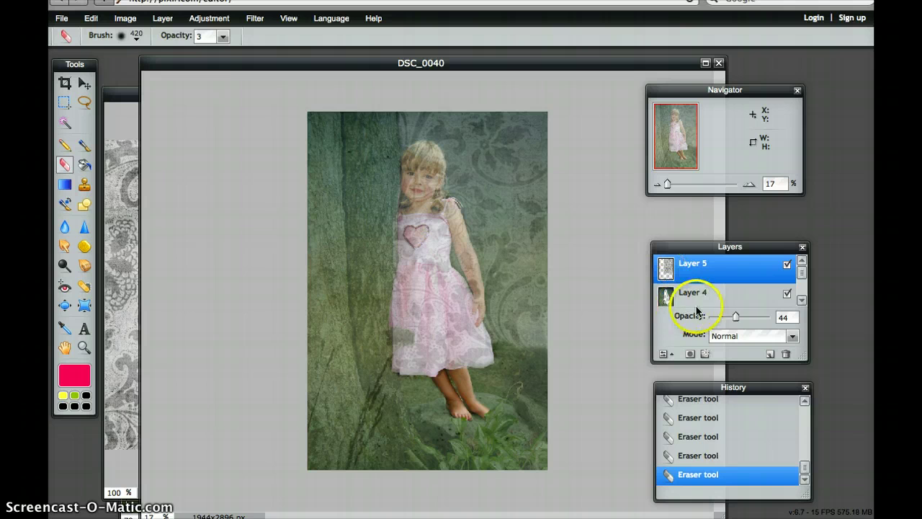
left_click_drag(734, 317, 732, 317)
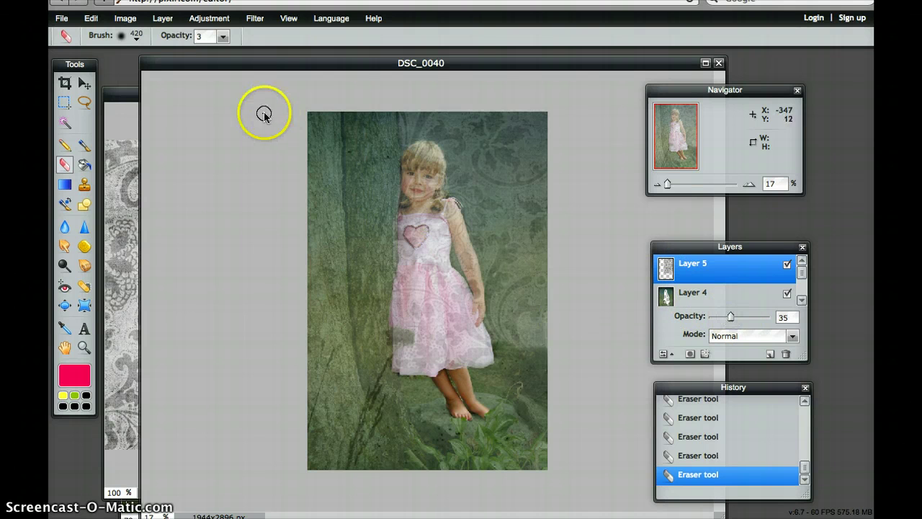
Step: Enlarge the Eraser brush to diameter 630 with spacing 86 and soften the texture's lower-right area beside the skirt
left_click(136, 36)
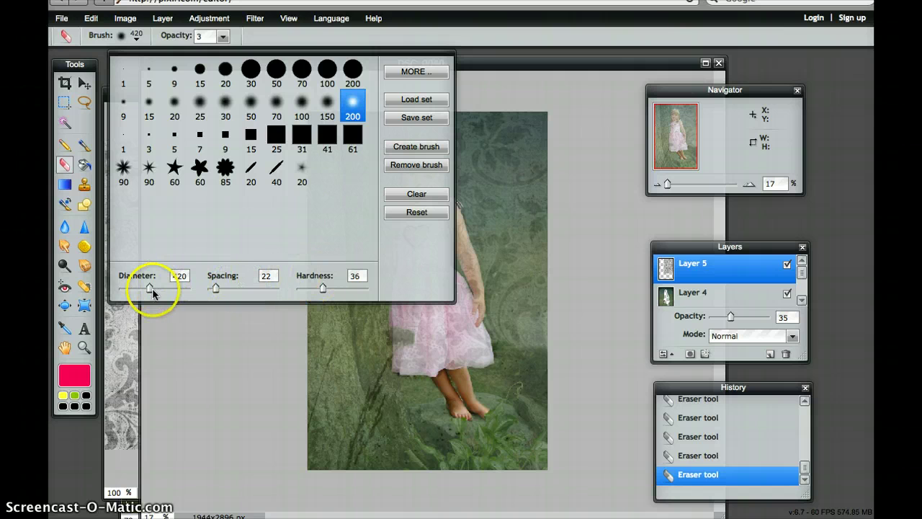
left_click_drag(149, 288, 164, 291)
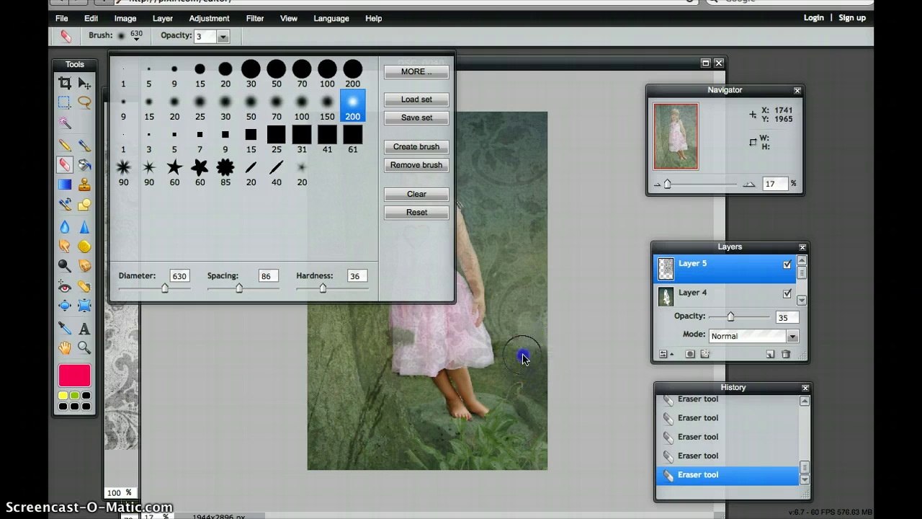
left_click(530, 352)
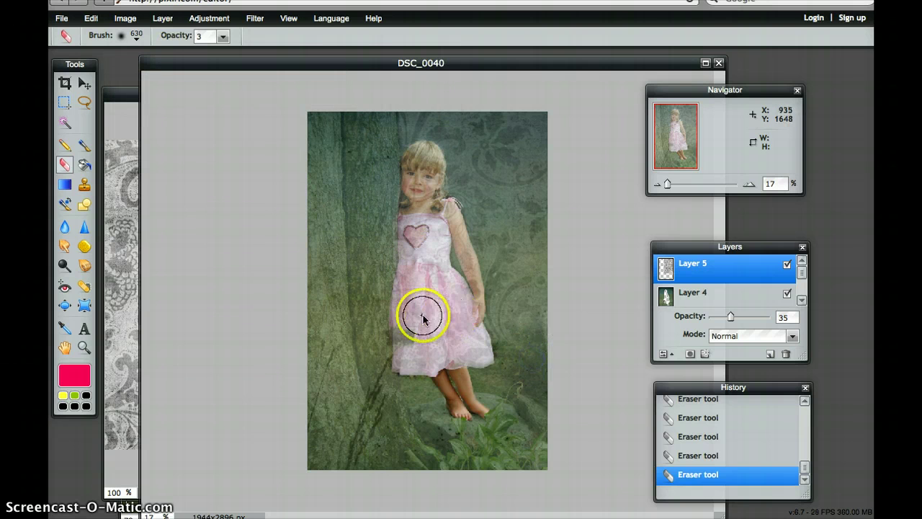
Step: Erase the floral texture from the girl's face, neck, arm and hand, switching the Eraser to the soft 200 brush preset
mouse_move(420, 180)
left_mouse_down()
mouse_move(417, 154)
mouse_move(414, 201)
left_mouse_up()
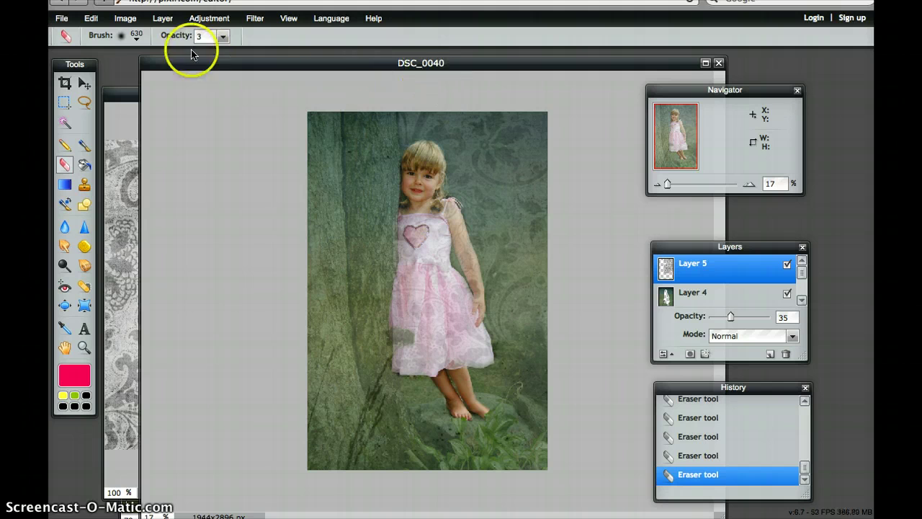
left_click(137, 37)
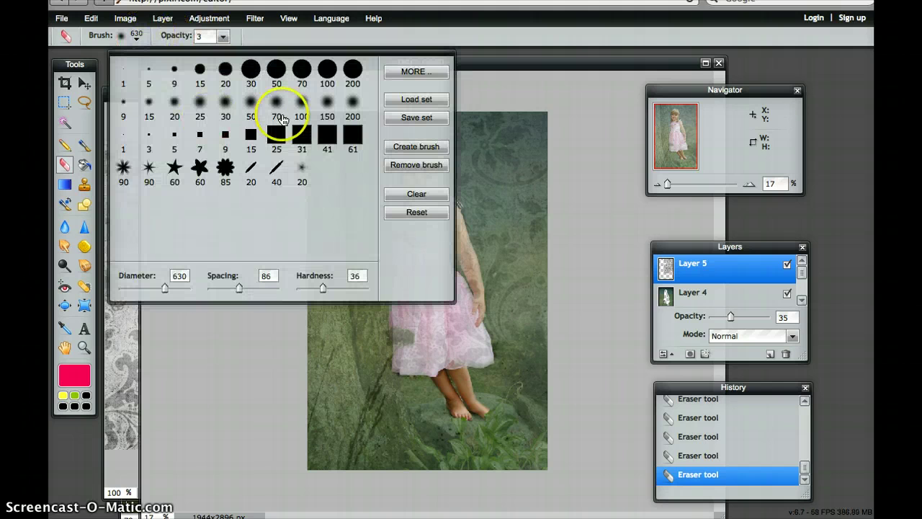
left_click(353, 104)
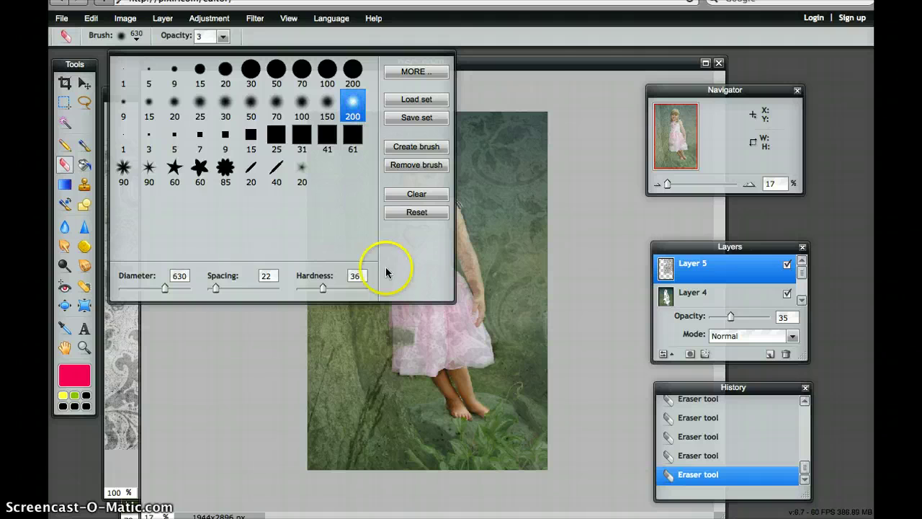
left_click(580, 103)
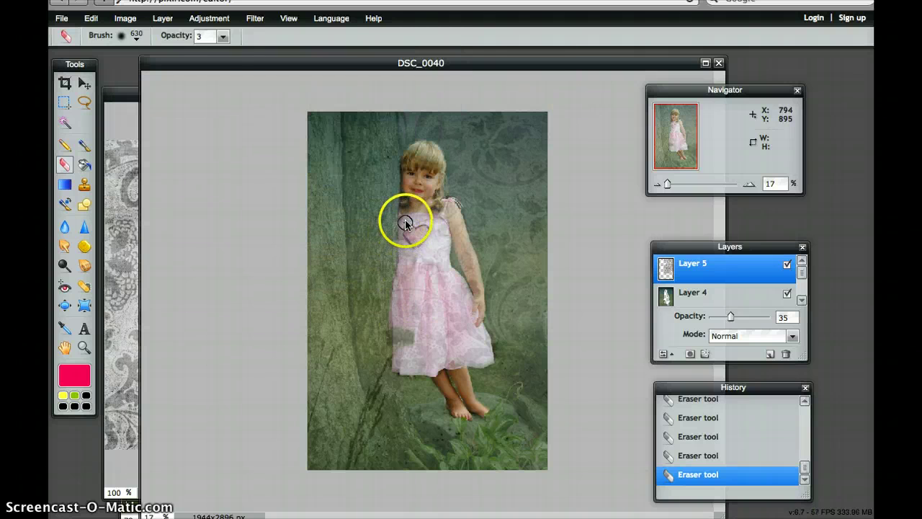
left_click(422, 204)
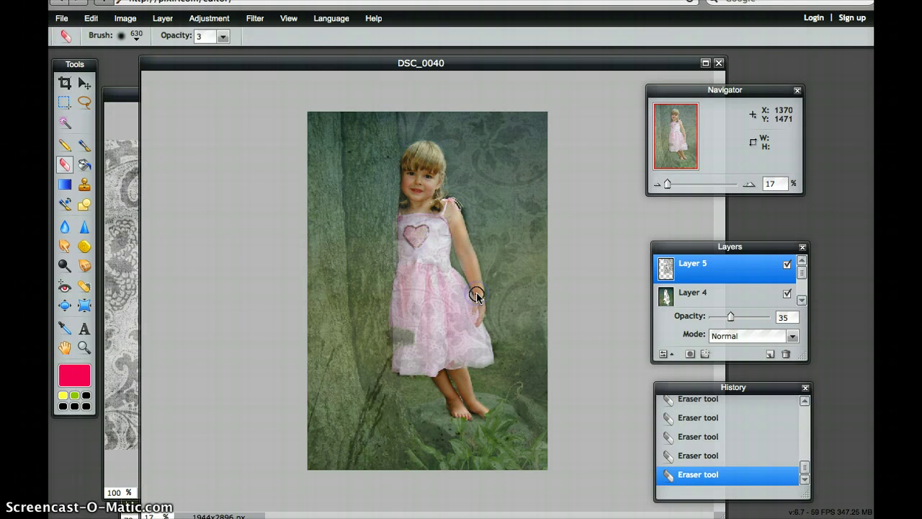
left_click_drag(476, 292, 479, 325)
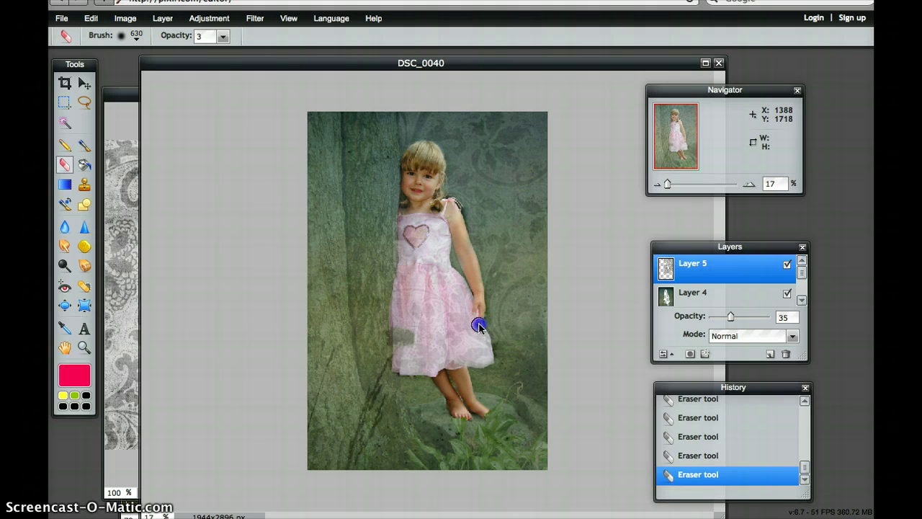
left_click(432, 200)
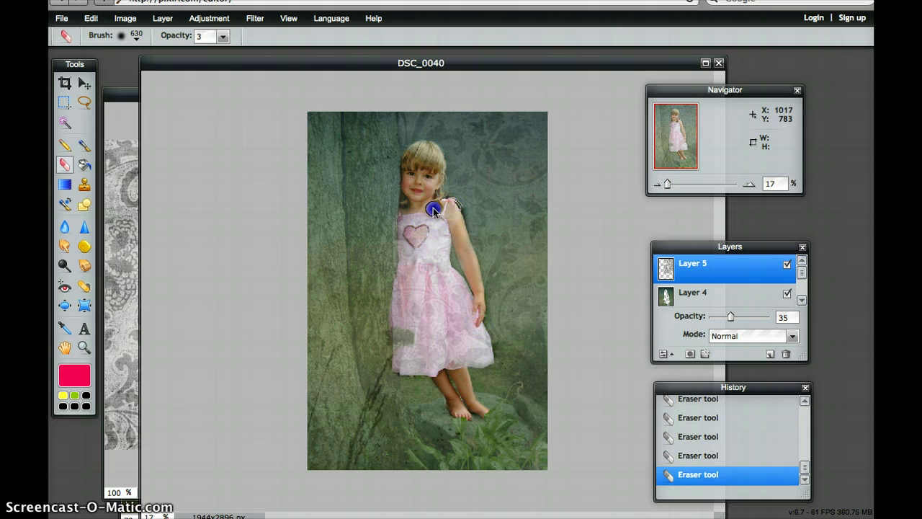
left_click(432, 178)
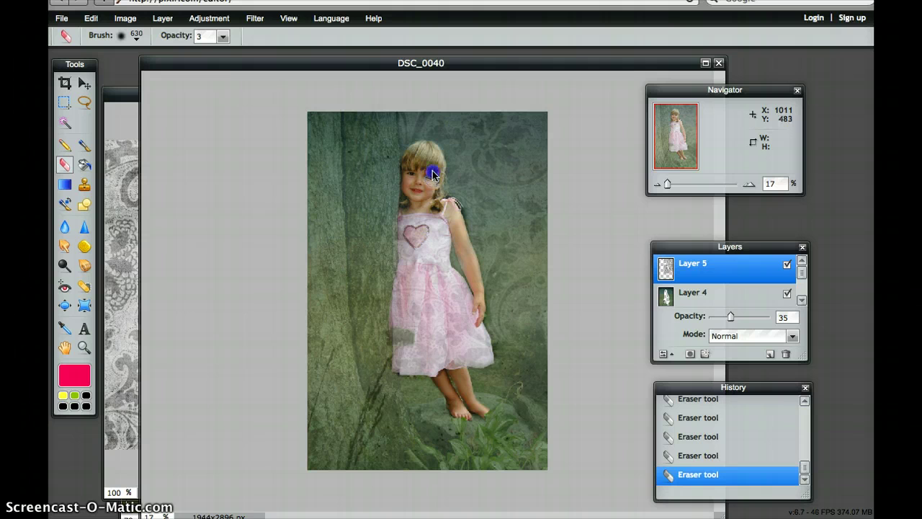